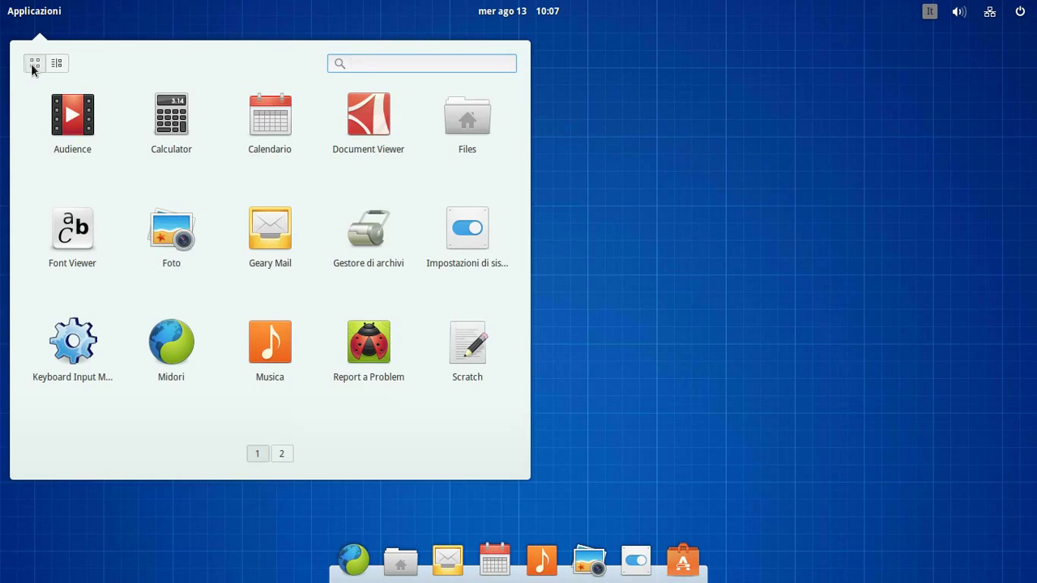
Launch Calculator from the Accessories category of the applications launcher, and close it and the web browser window.
left_click(57, 61)
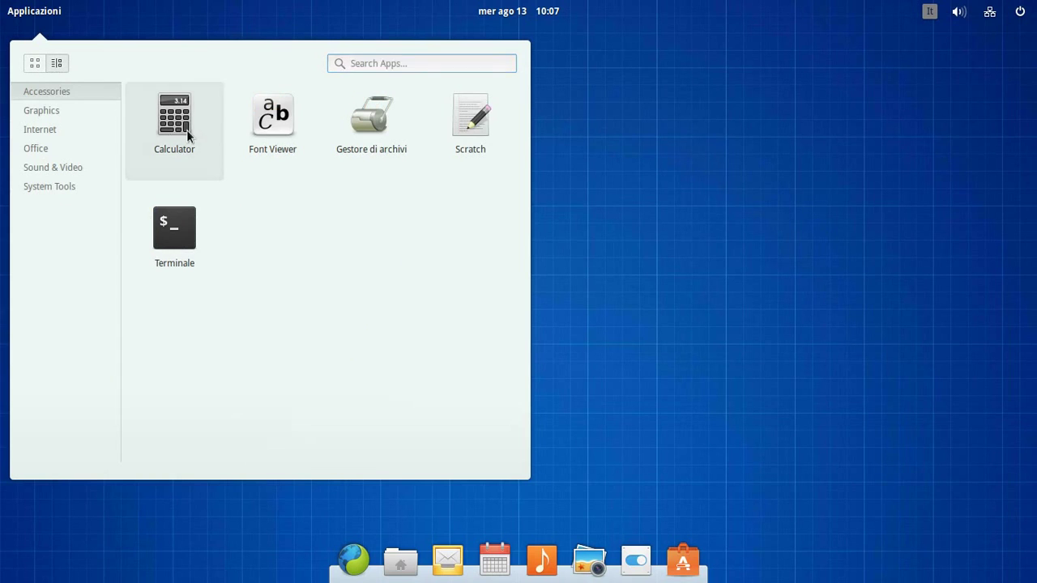
left_click(178, 130)
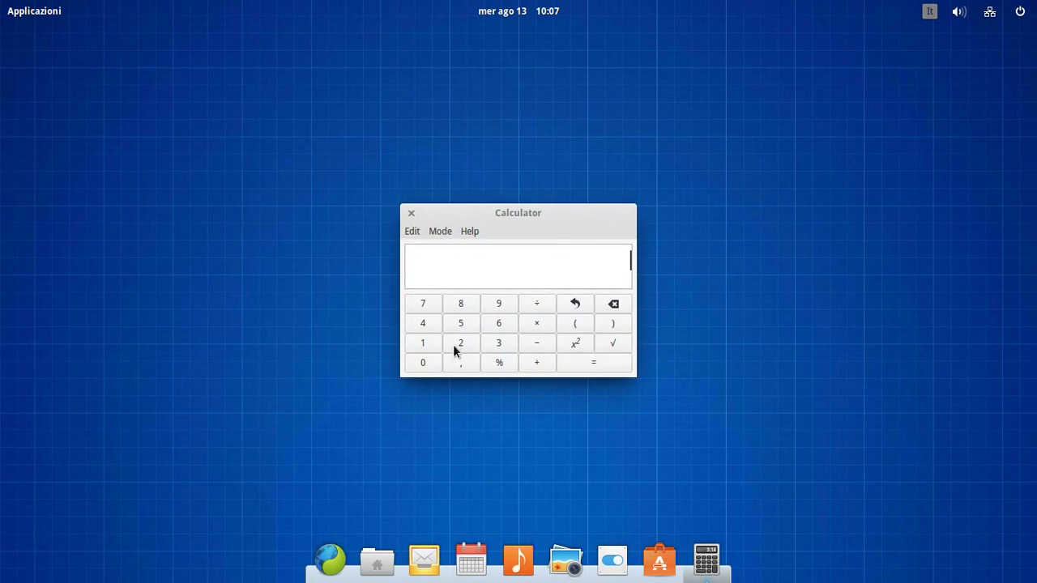
left_click(469, 326)
left_click(410, 214)
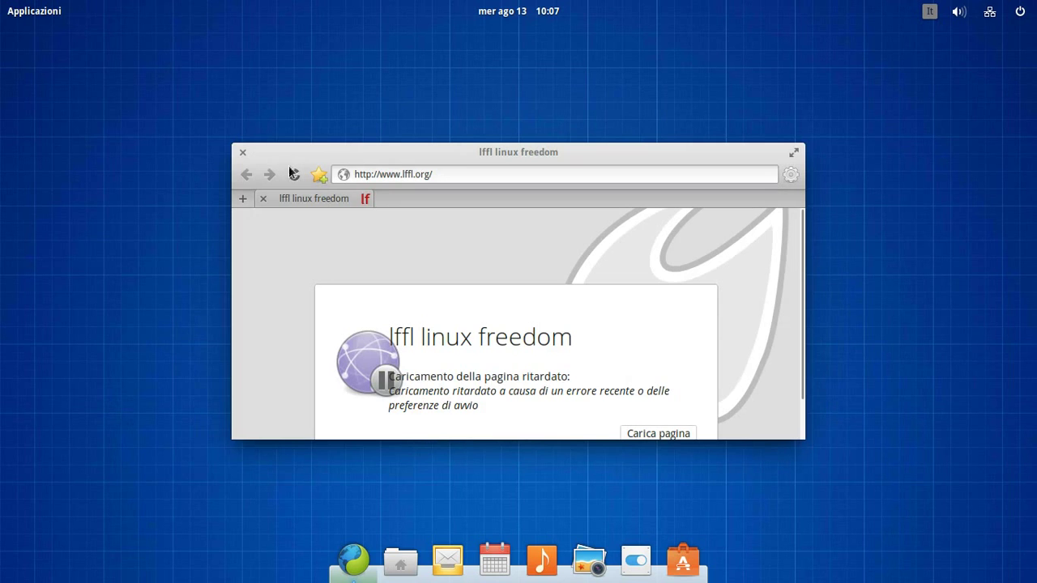
left_click(242, 152)
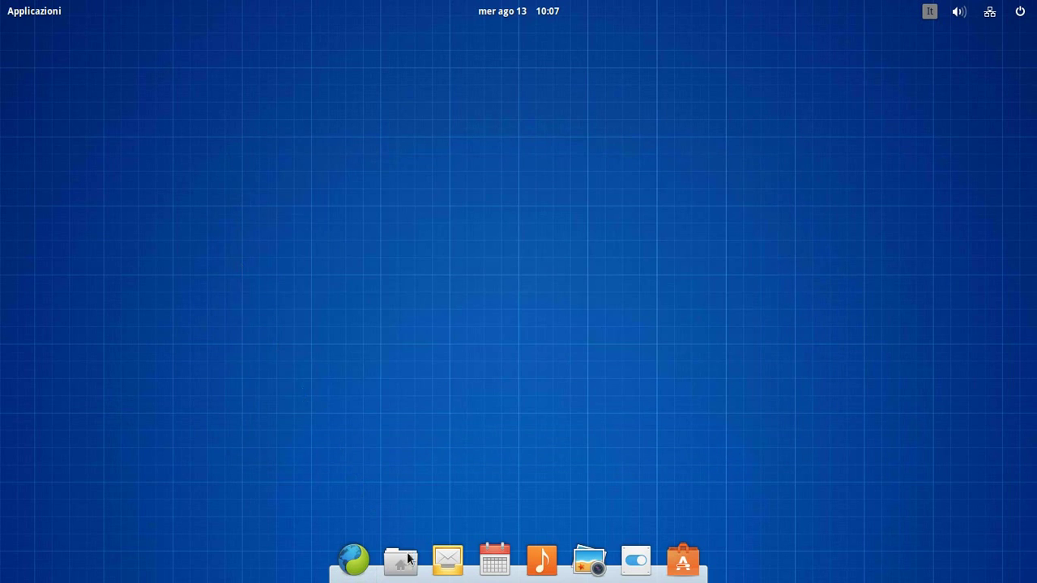
Add Audience and Calculator to the startup applications in the system settings.
left_click(637, 561)
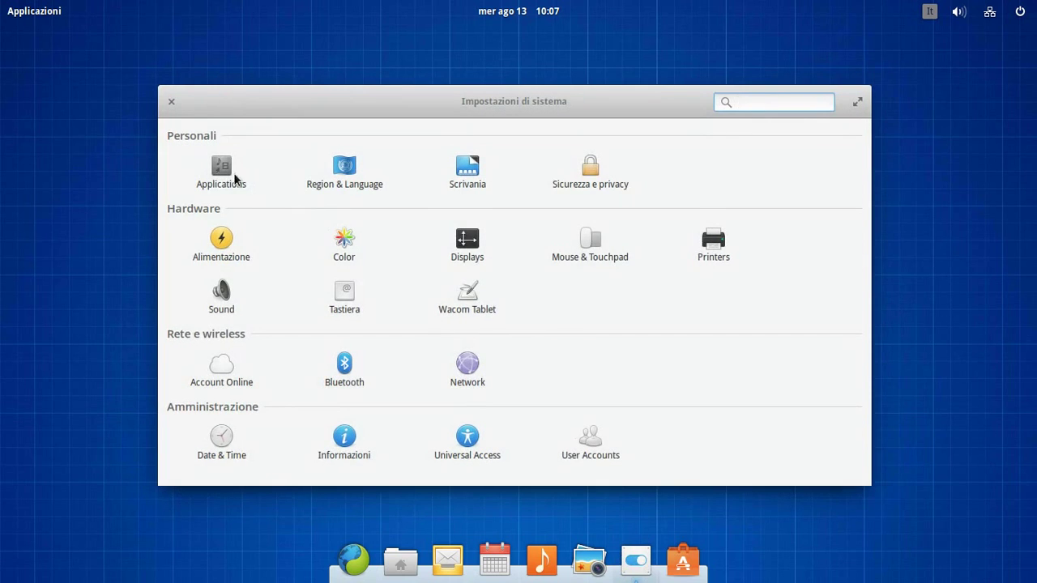
left_click(214, 173)
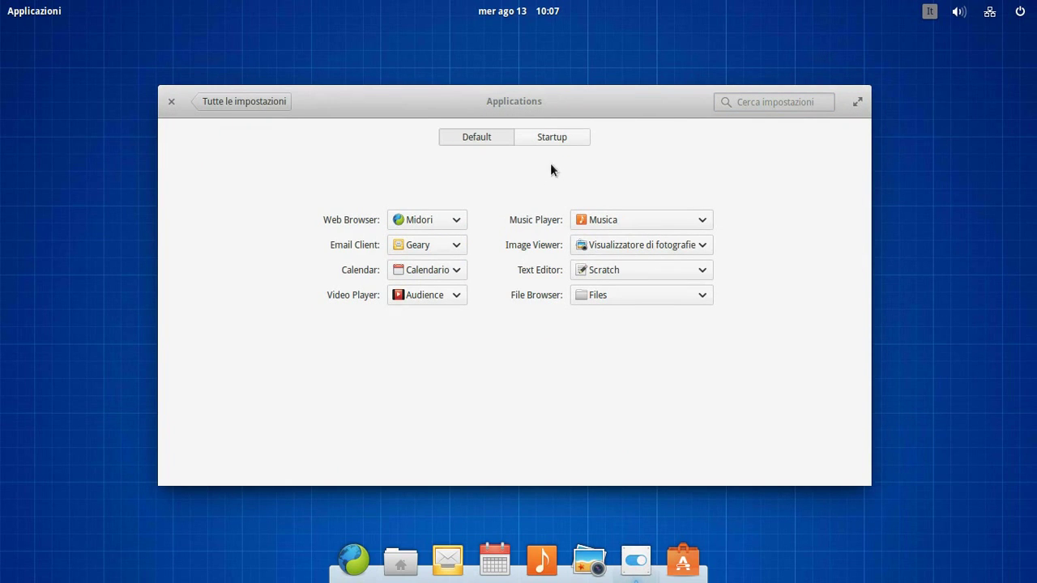
left_click(557, 140)
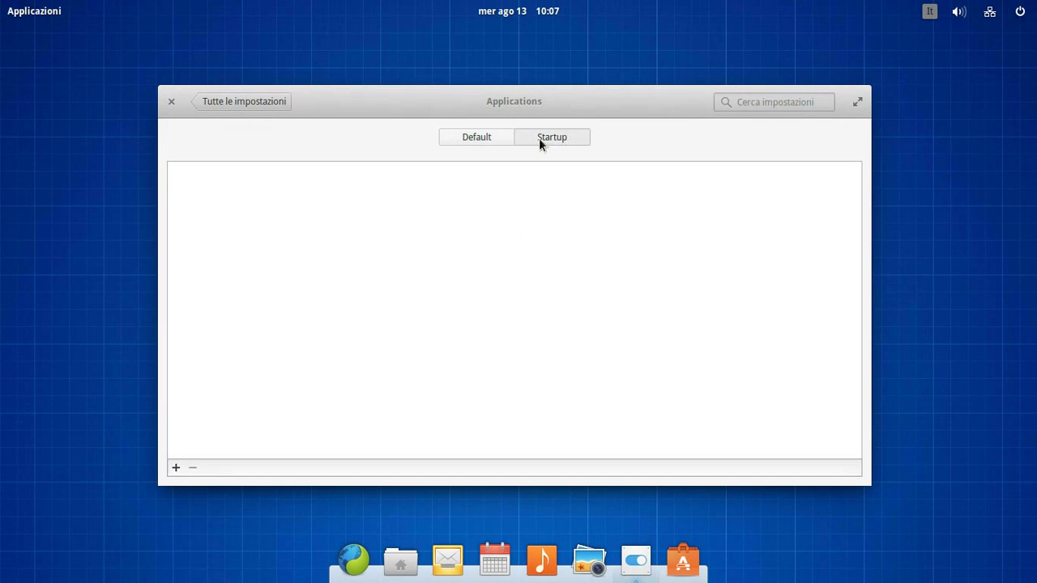
left_click(175, 468)
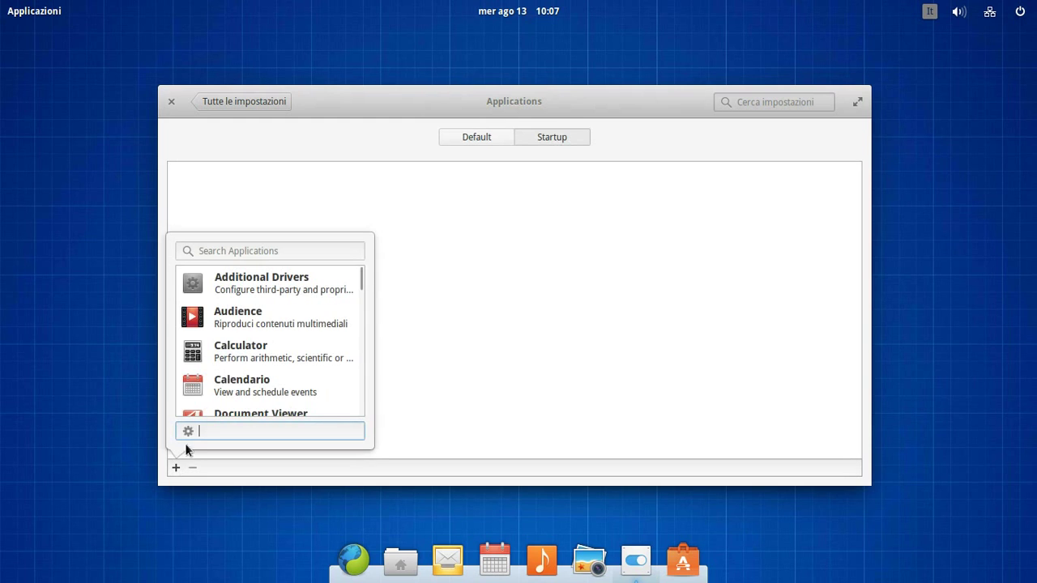
left_click(250, 321)
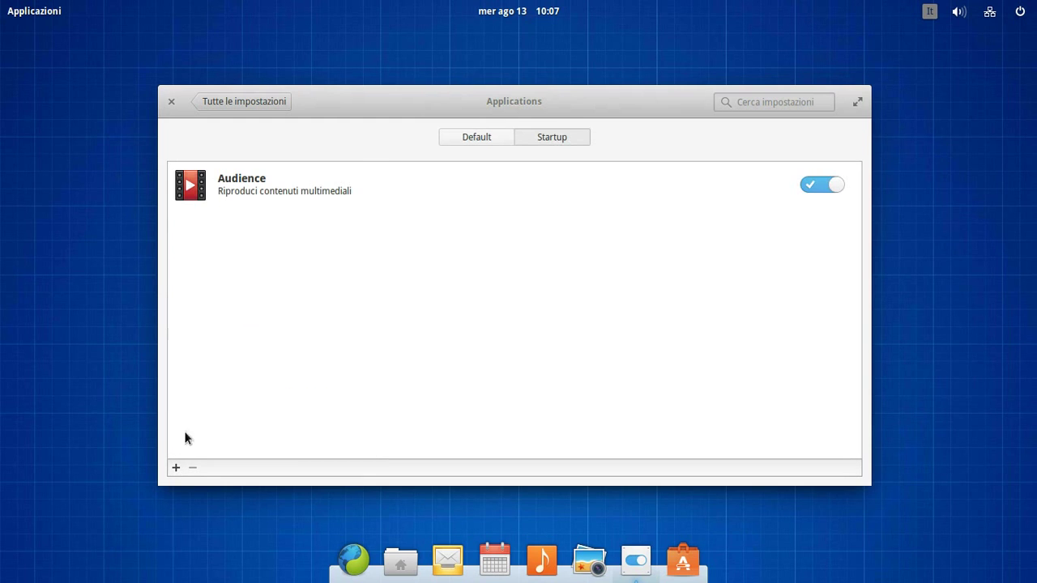
left_click(175, 469)
left_click(228, 354)
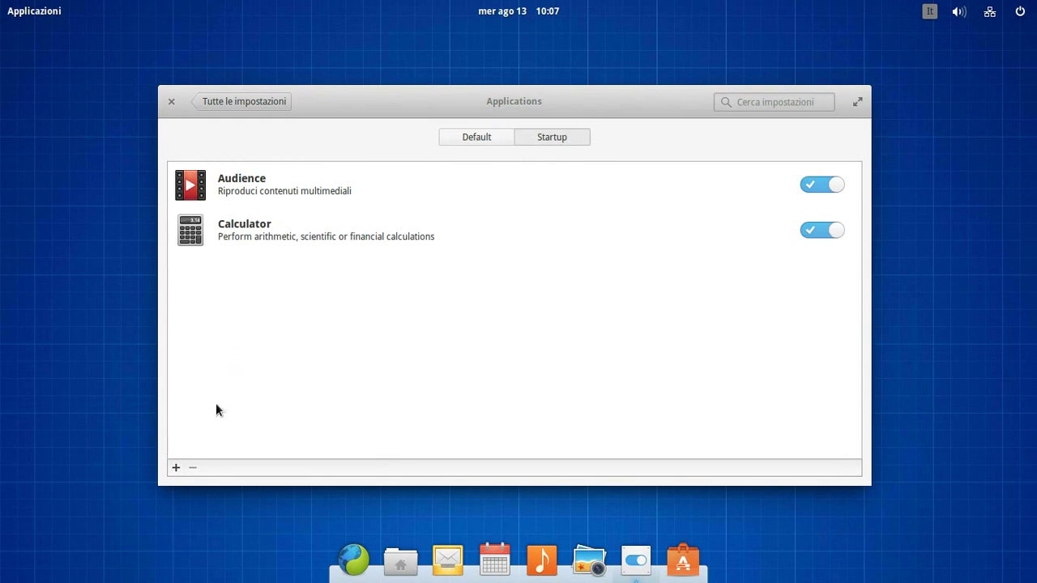
Remove Audience and Calculator from the startup applications and return to the settings overview.
left_click(412, 202)
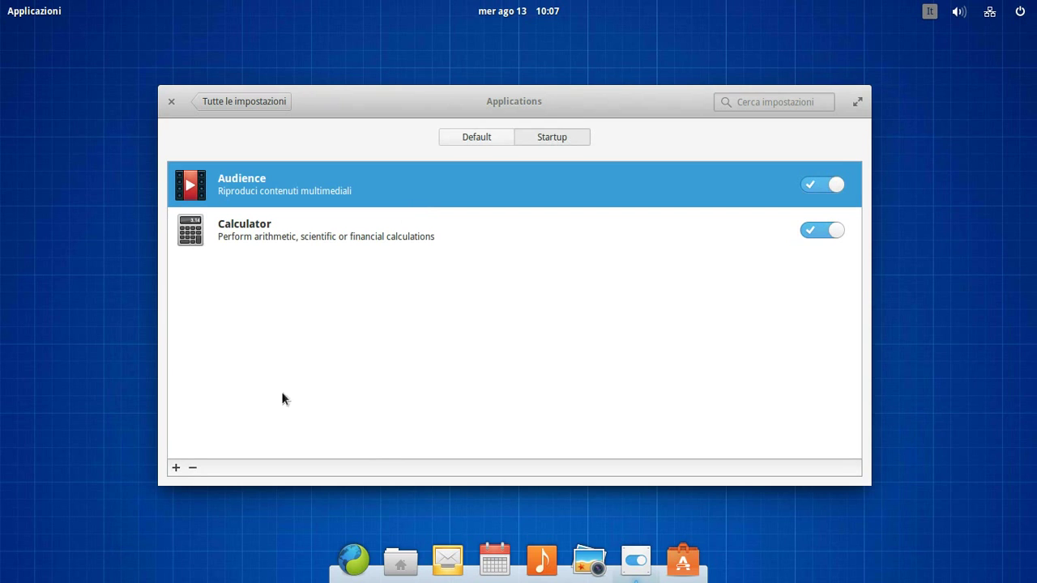
left_click(193, 469)
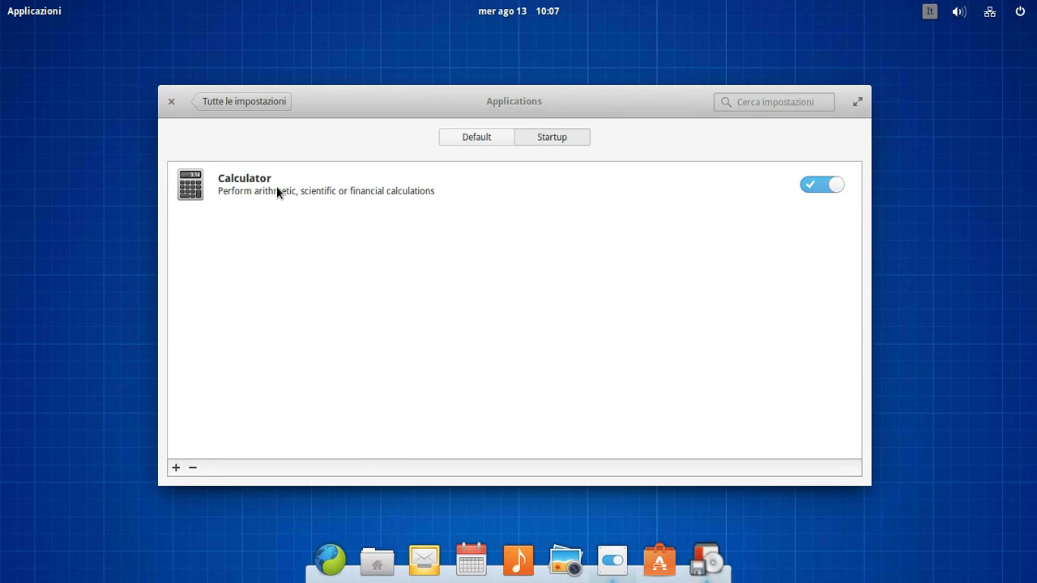
left_click(372, 331)
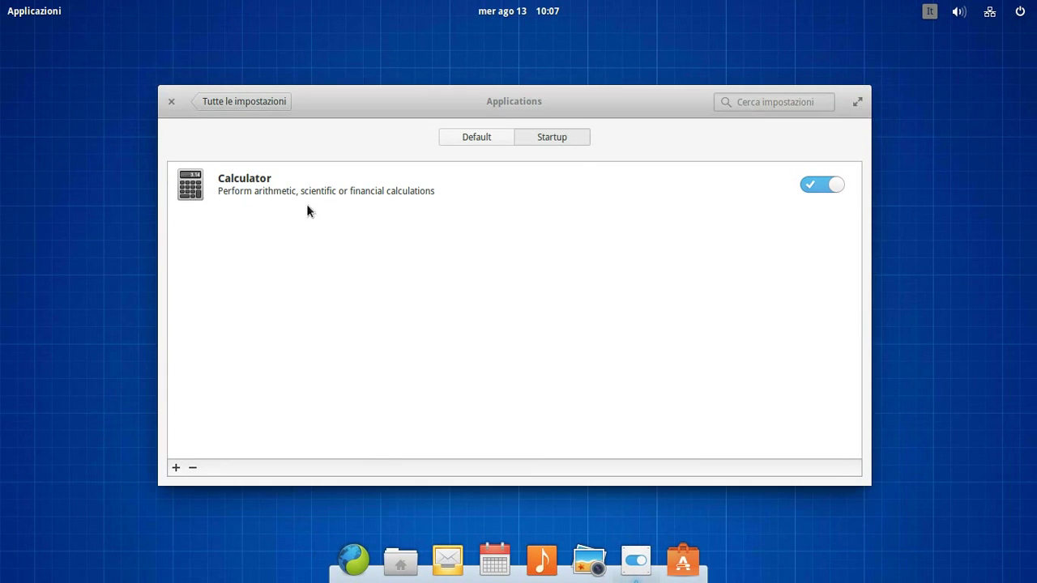
left_click(303, 193)
left_click(194, 468)
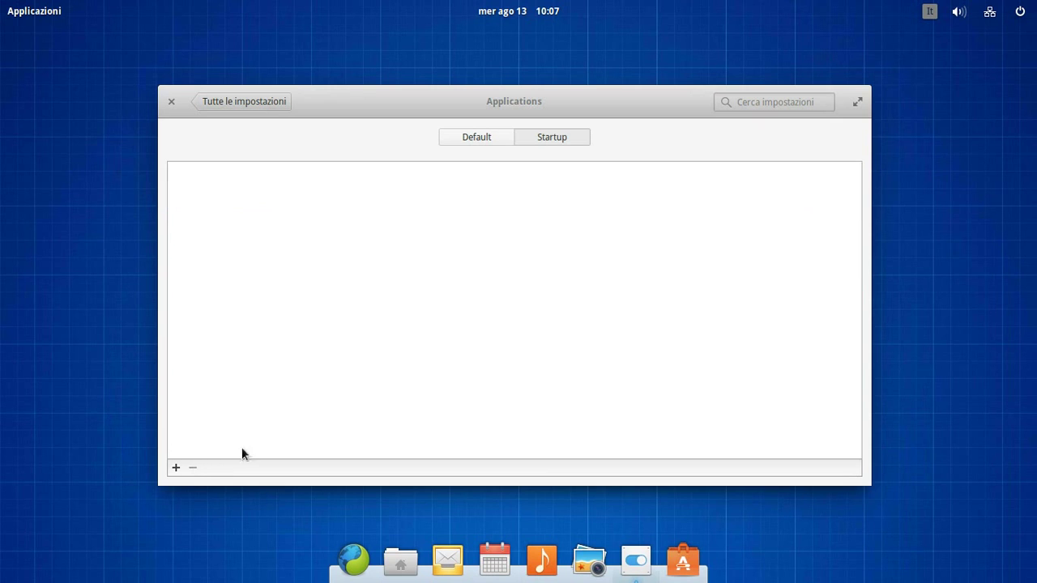
left_click(247, 103)
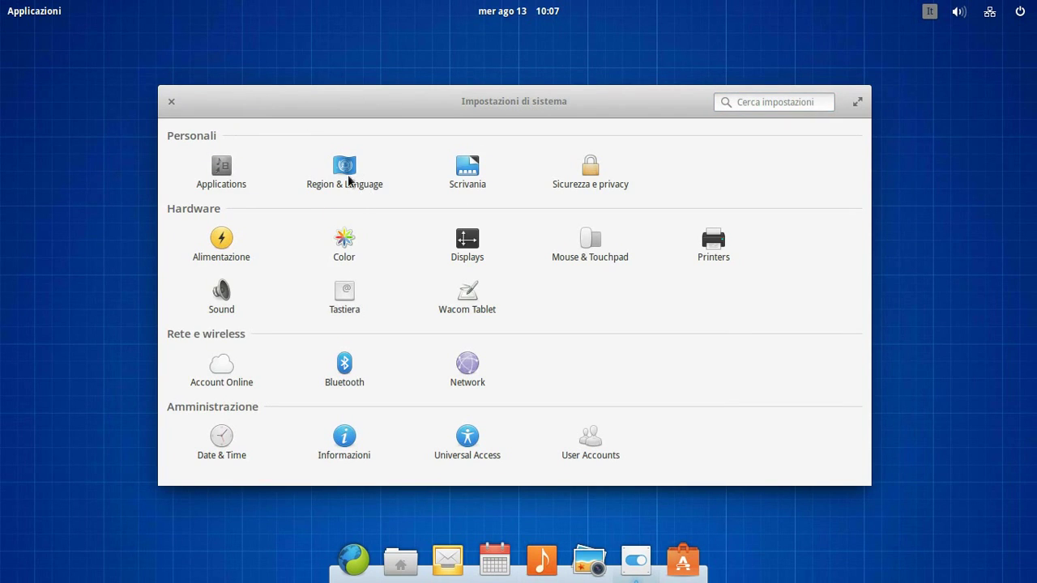
View the Region & Language settings and the Scrivania settings for active corners, dock and wallpaper.
left_click(345, 169)
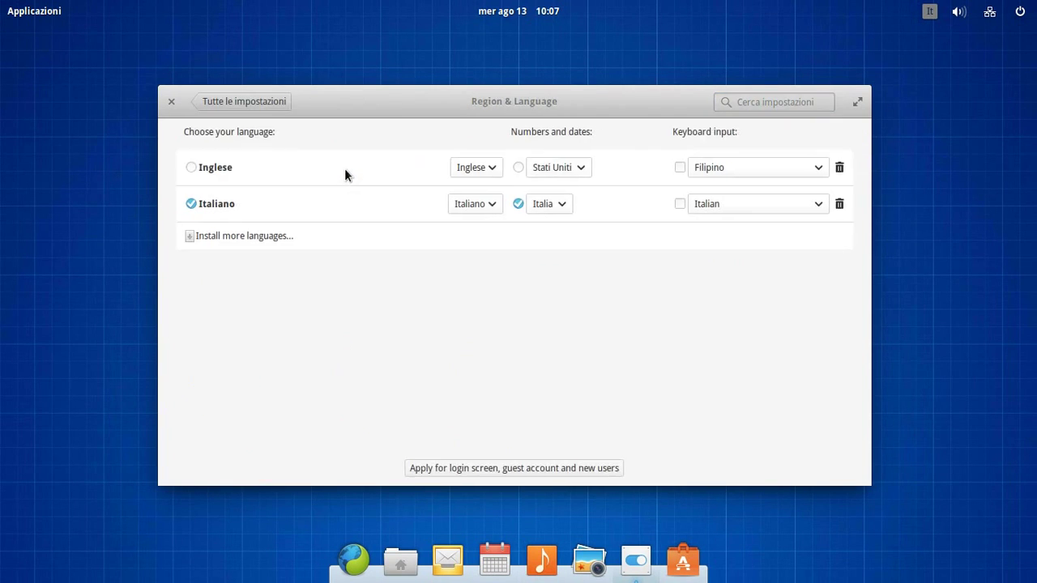
left_click(228, 99)
left_click(465, 167)
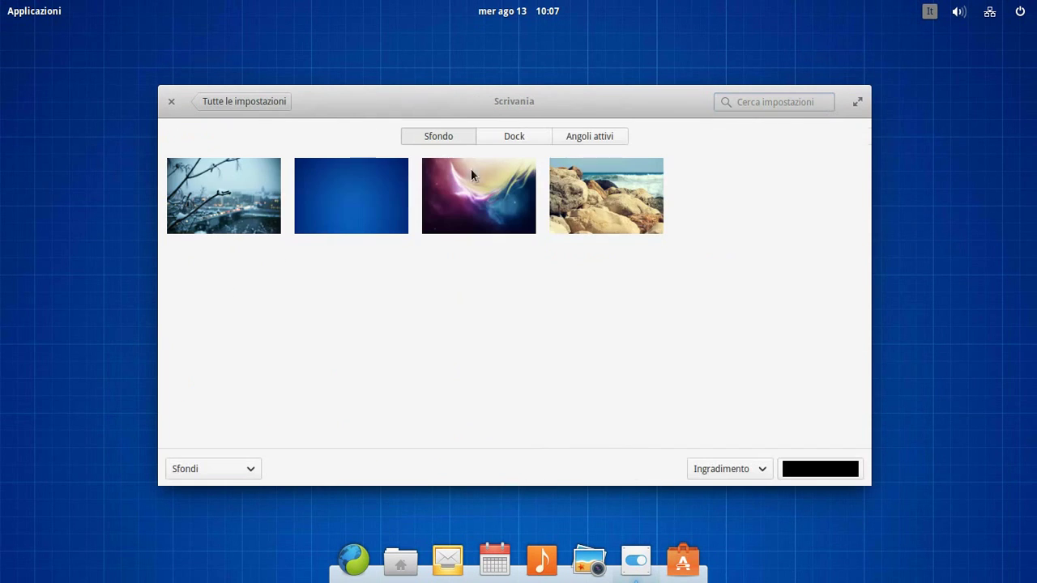
left_click(603, 137)
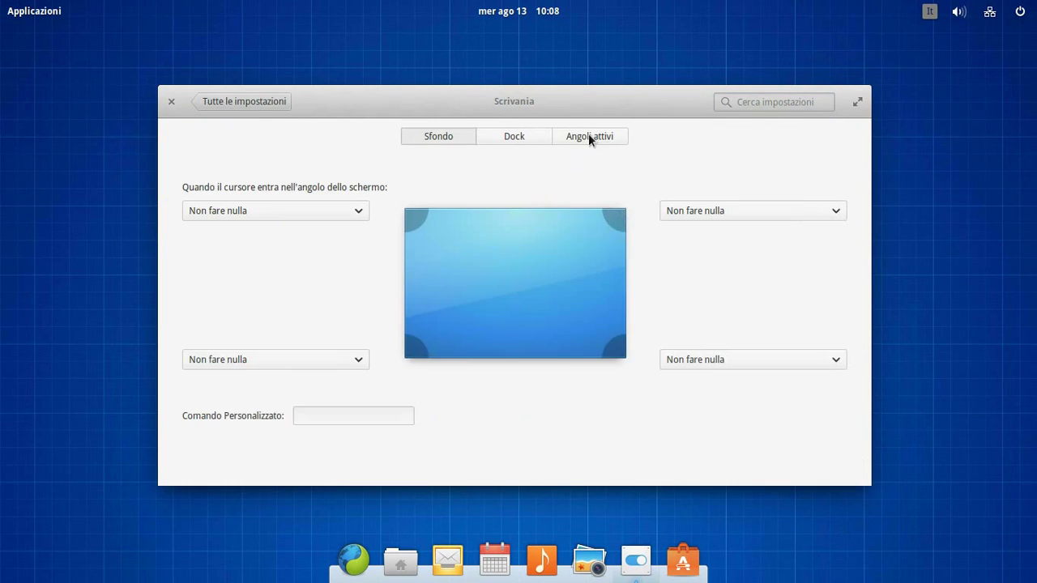
left_click(502, 138)
left_click(458, 138)
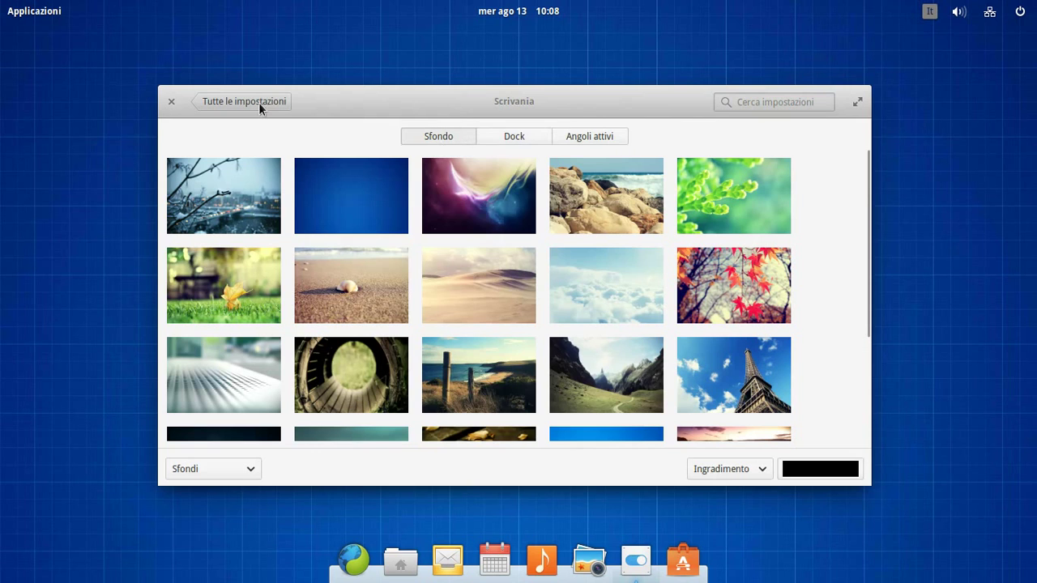
left_click(259, 102)
In the Sicurezza e privacy settings, toggle usage recording for Documenti off and on, and turn it off for Presentazioni.
left_click(592, 180)
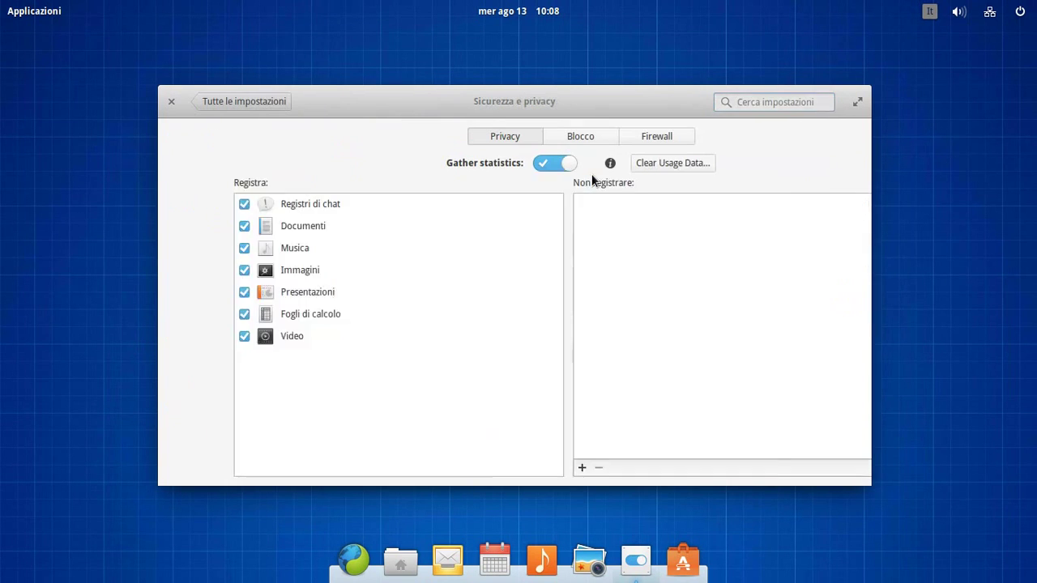
left_click(179, 225)
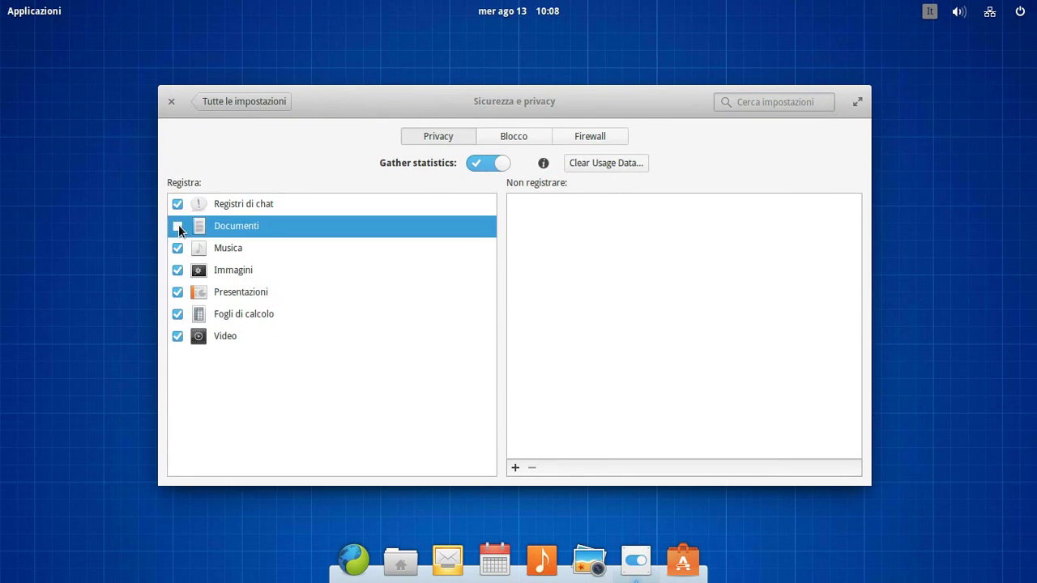
left_click(177, 292)
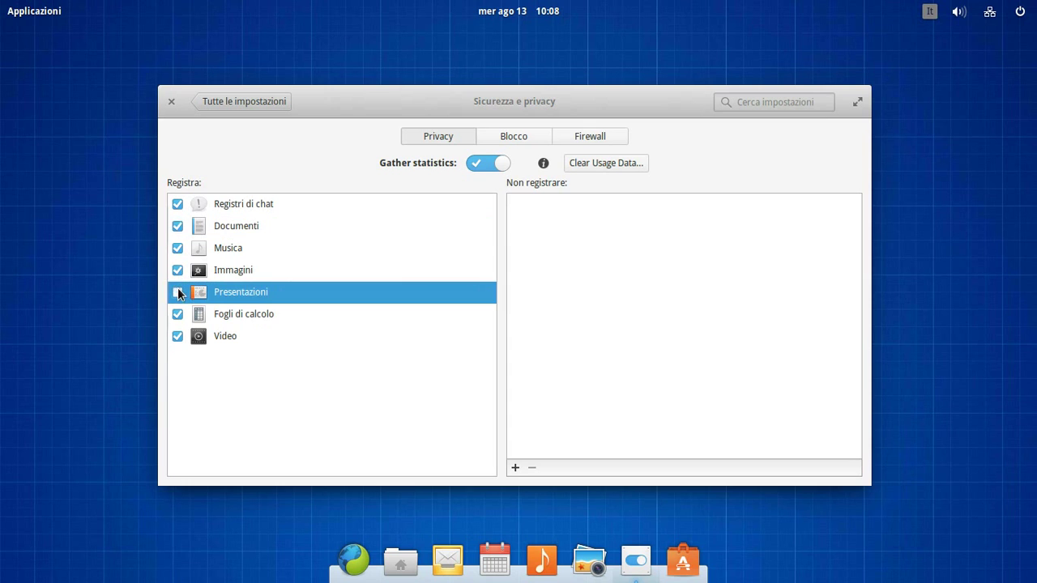
Switch the lock screen on and back off in the Blocco settings.
left_click(516, 137)
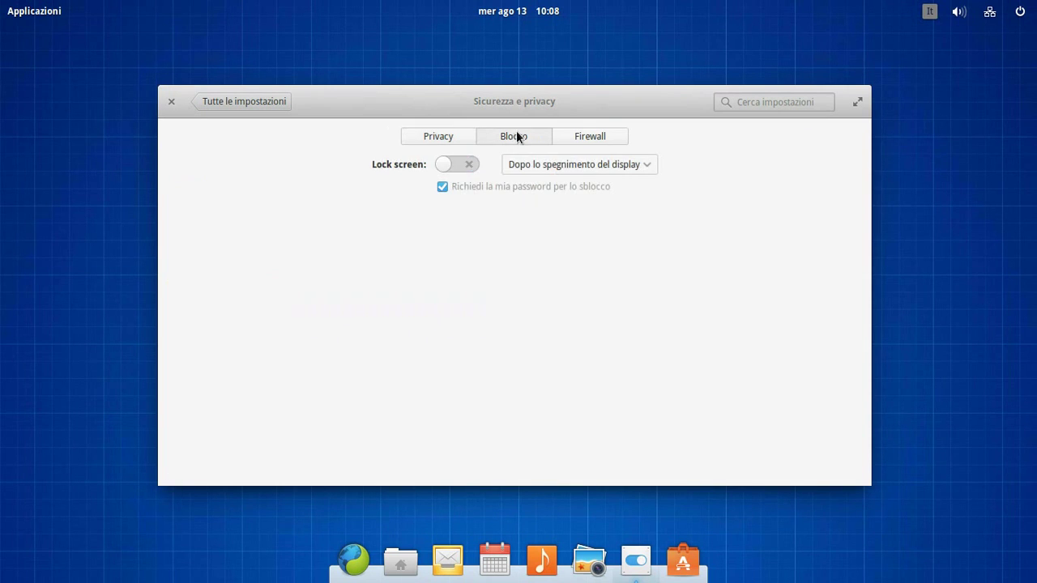
left_click(469, 164)
left_click(469, 164)
Unlock the Firewall settings by authenticating with the administrator password.
left_click(583, 139)
left_click(838, 133)
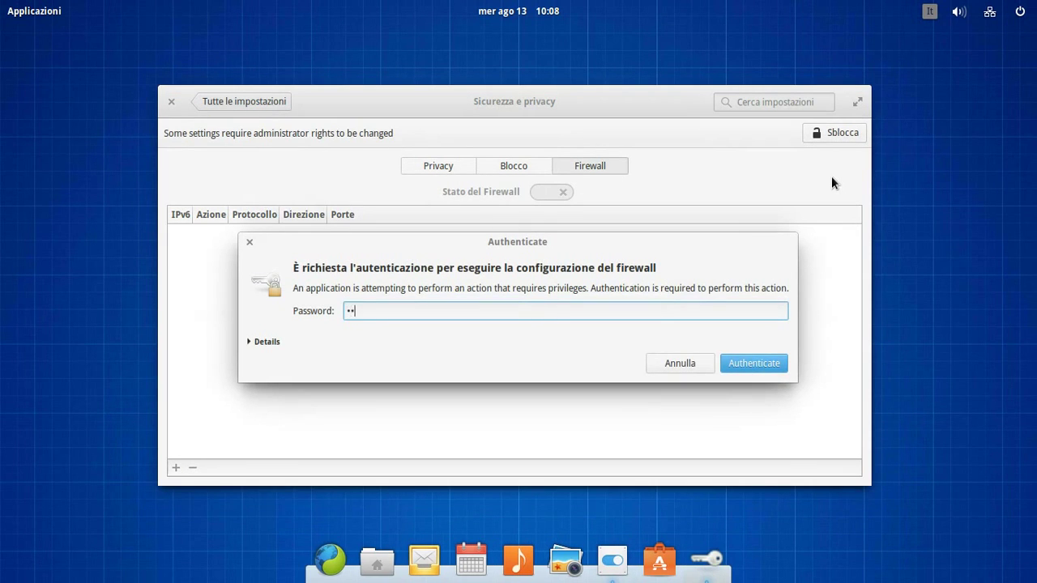
key("Return")
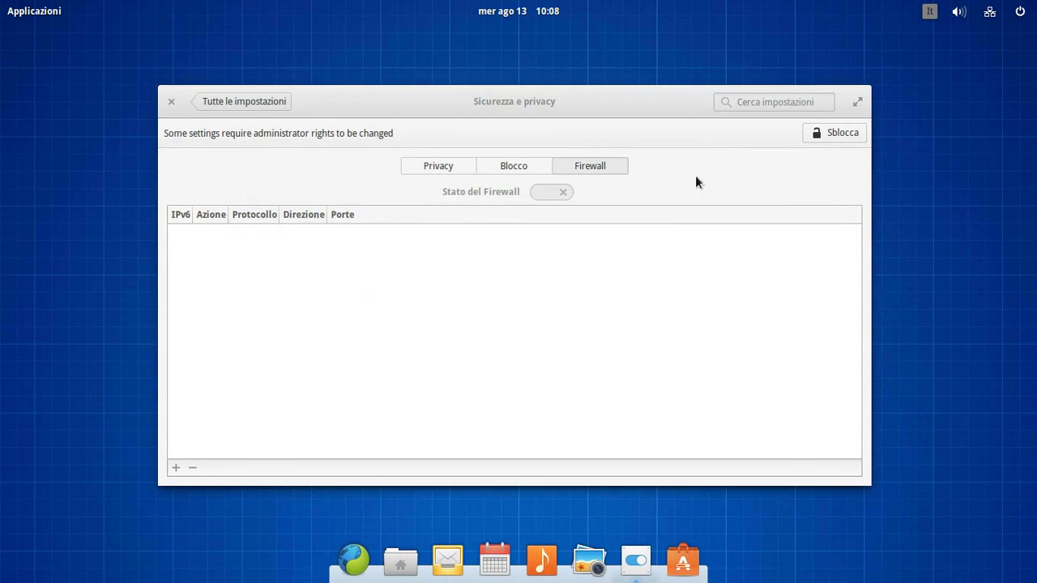
Open and dismiss the form for a new firewall rule, and turn the firewall on.
left_click(178, 470)
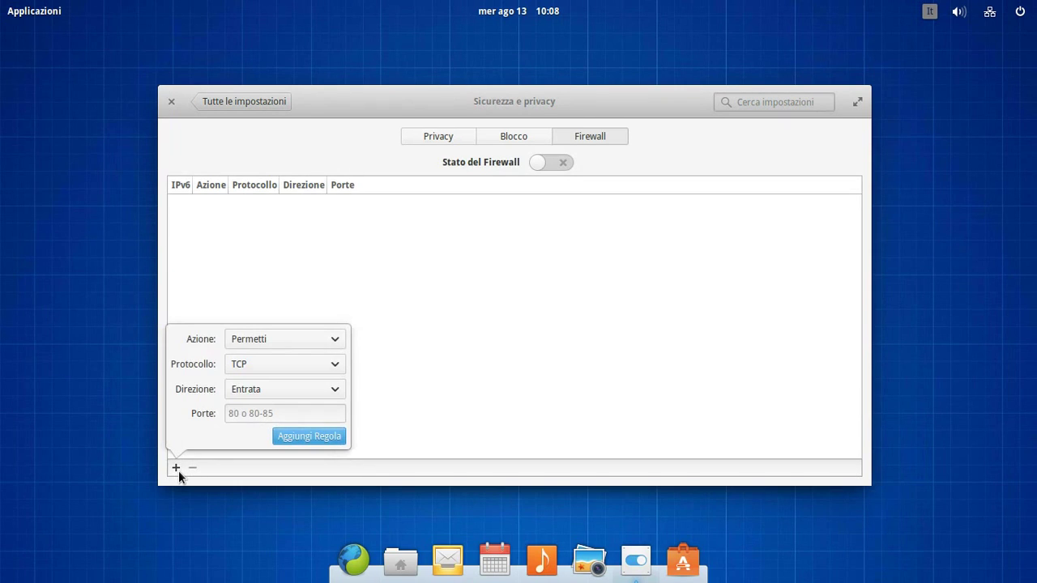
left_click(178, 471)
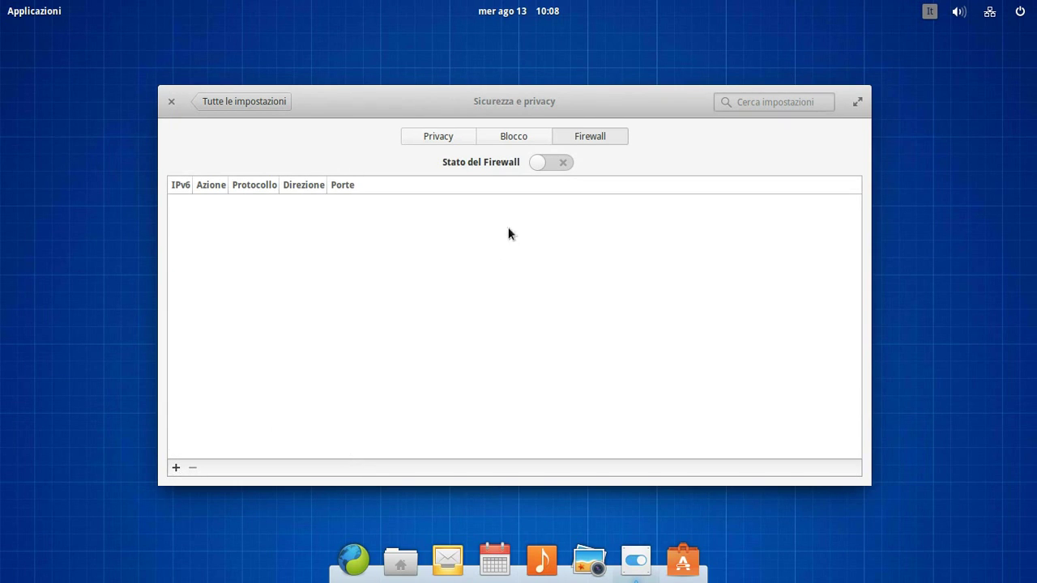
left_click(543, 163)
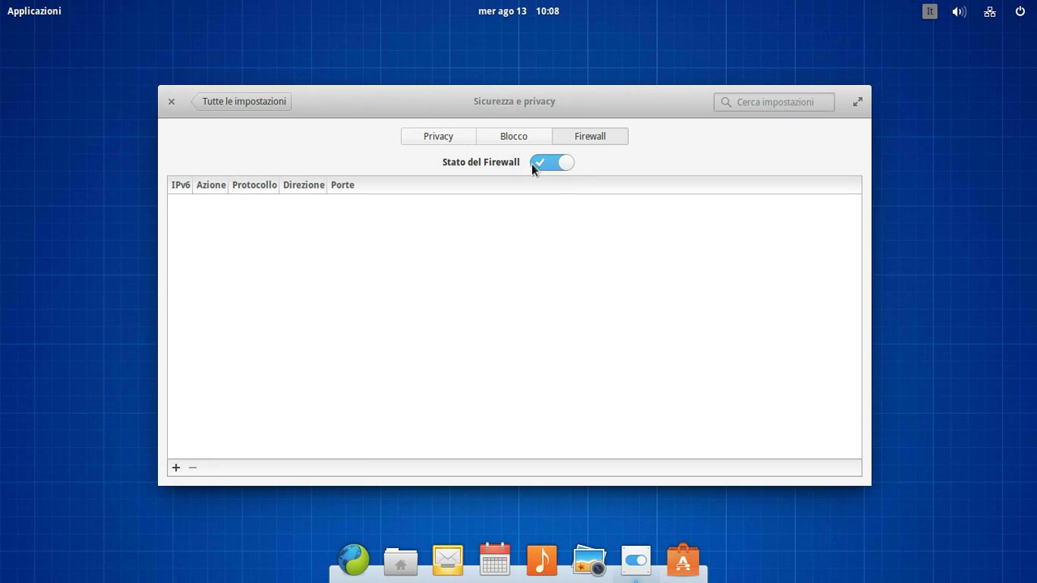
left_click(274, 100)
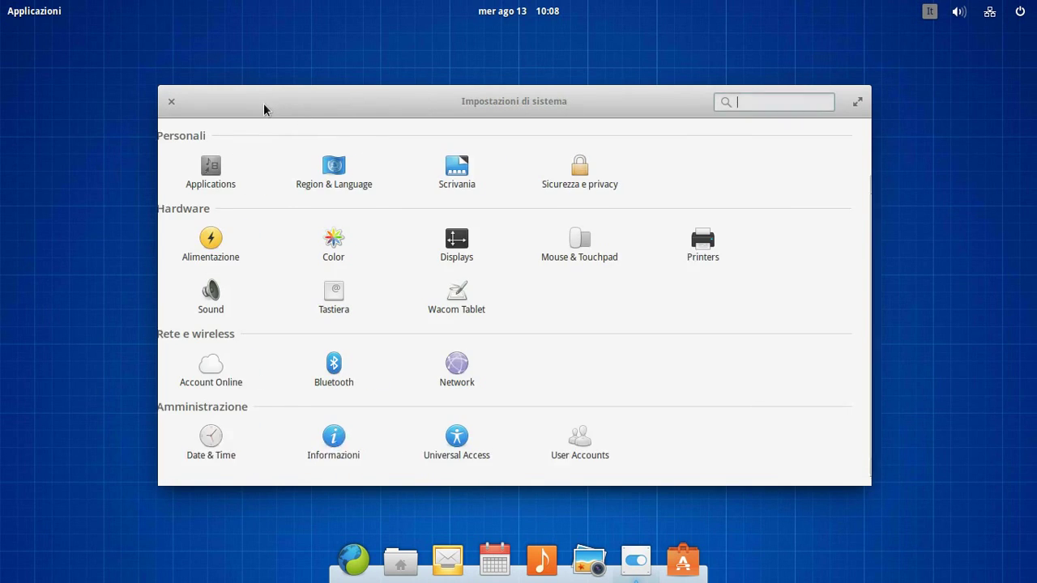
View the Alimentazione, Mouse & Touchpad and Sound settings, returning to the settings overview after each.
left_click(217, 245)
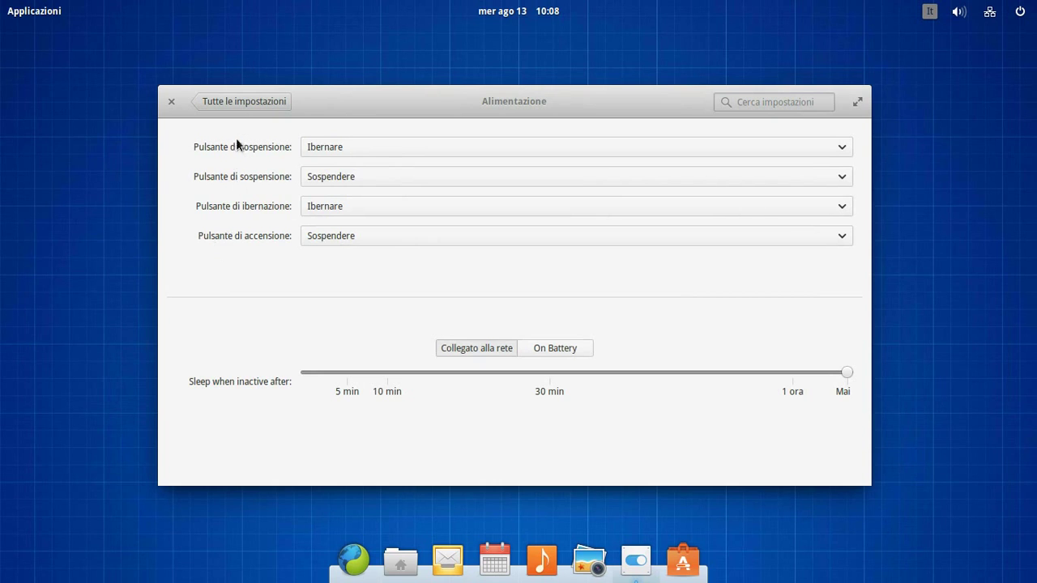
left_click(253, 100)
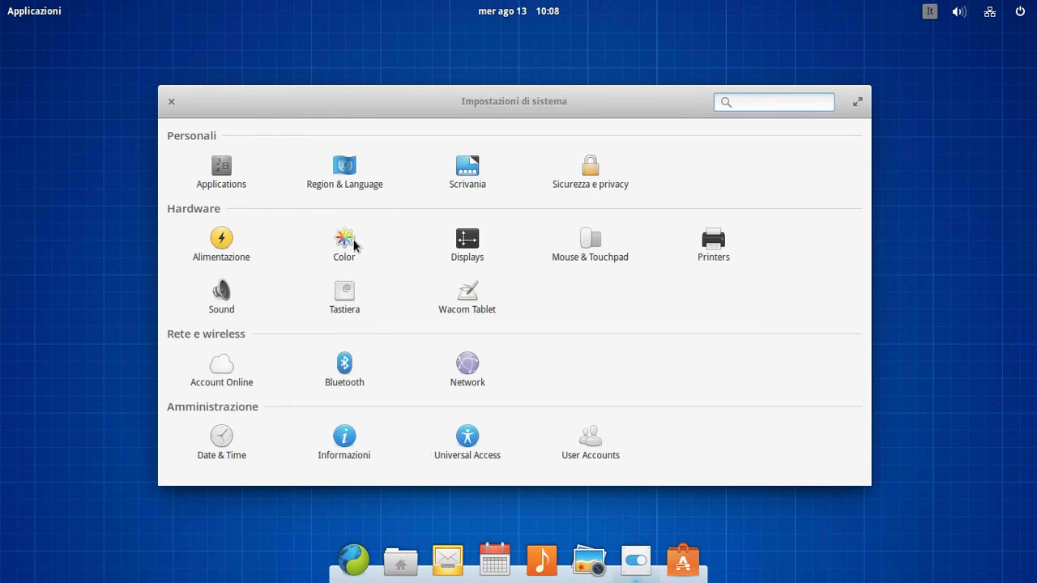
left_click(606, 260)
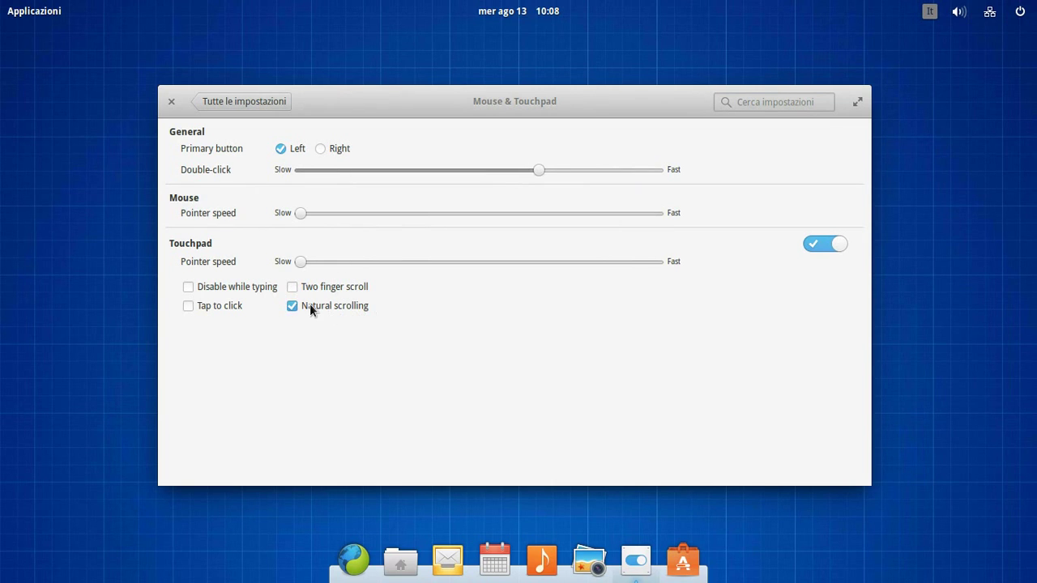
left_click(268, 101)
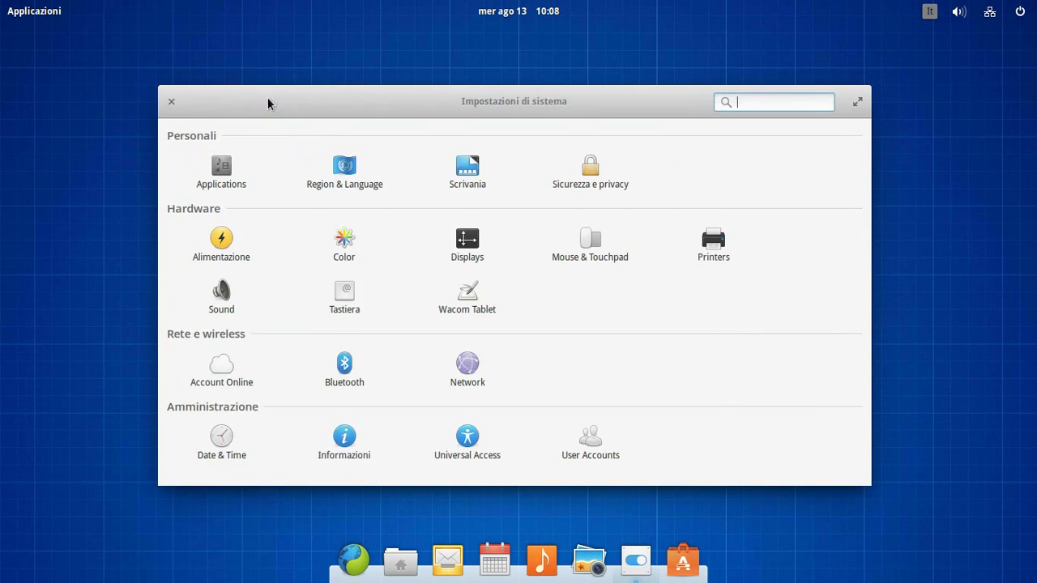
left_click(219, 297)
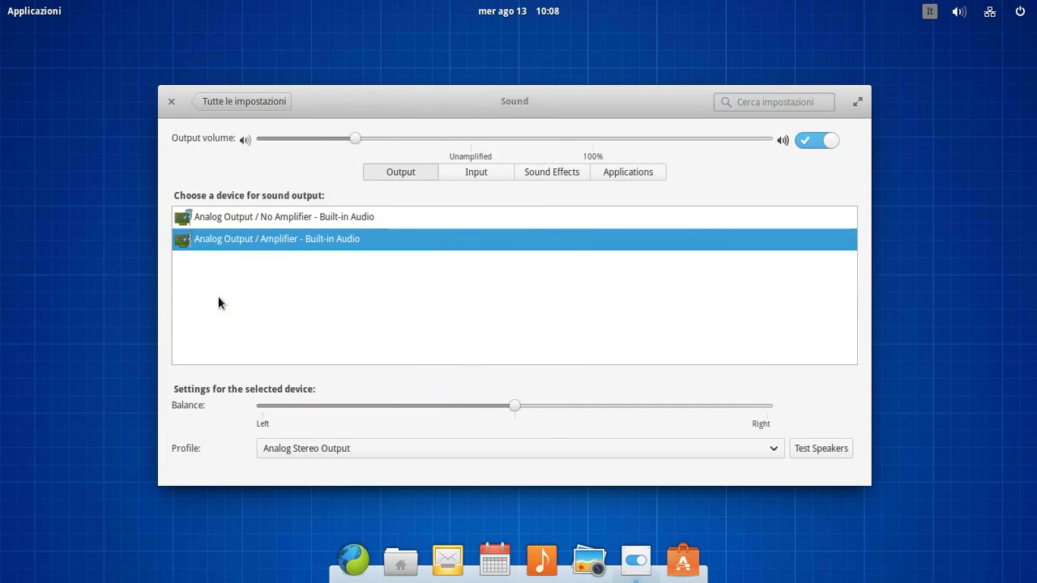
left_click(252, 106)
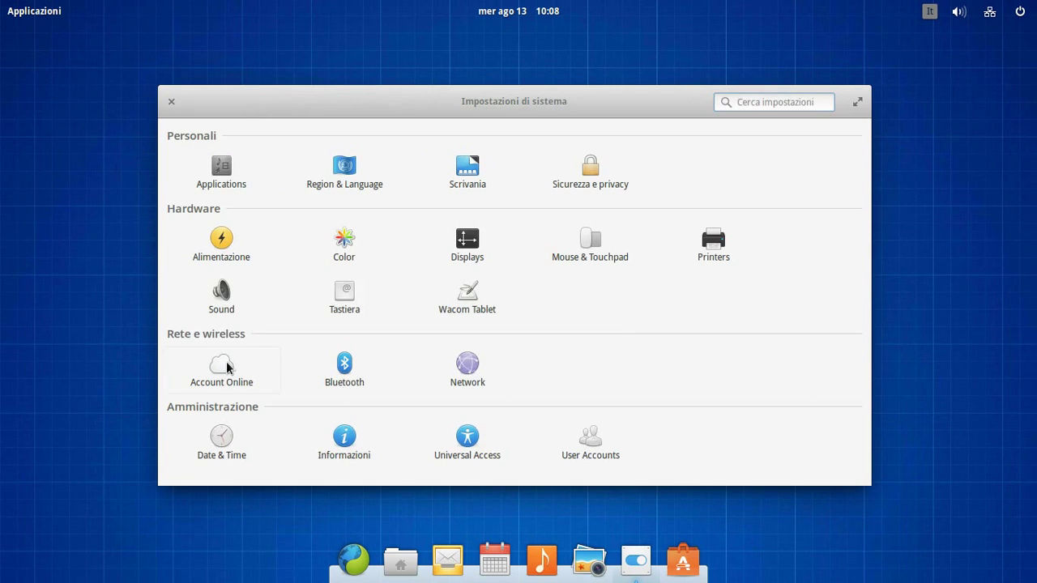
View the FastMail login form in the Account Online settings and the Date & Time settings, returning to the settings overview after each.
left_click(226, 362)
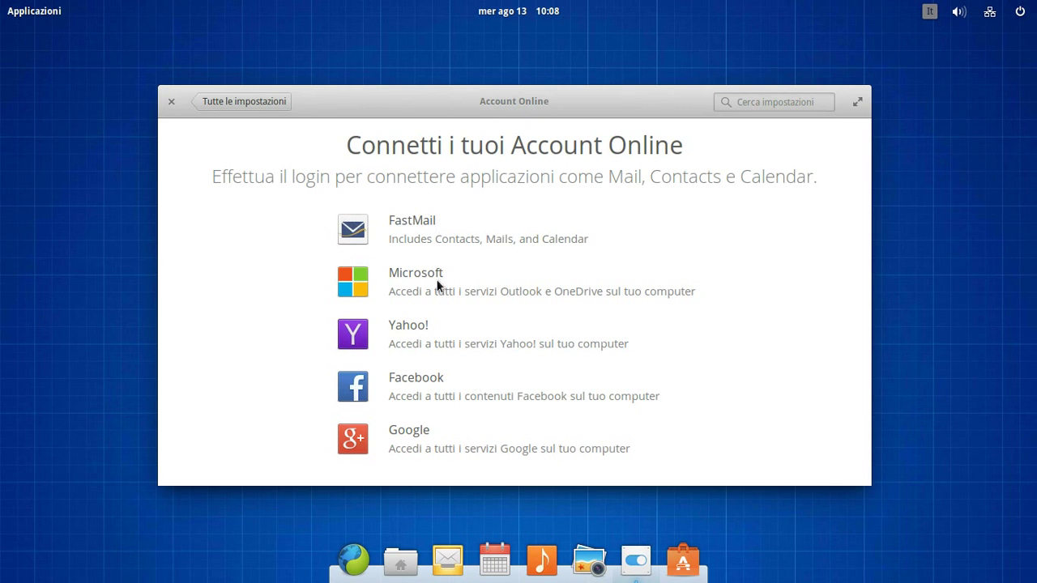
left_click(437, 245)
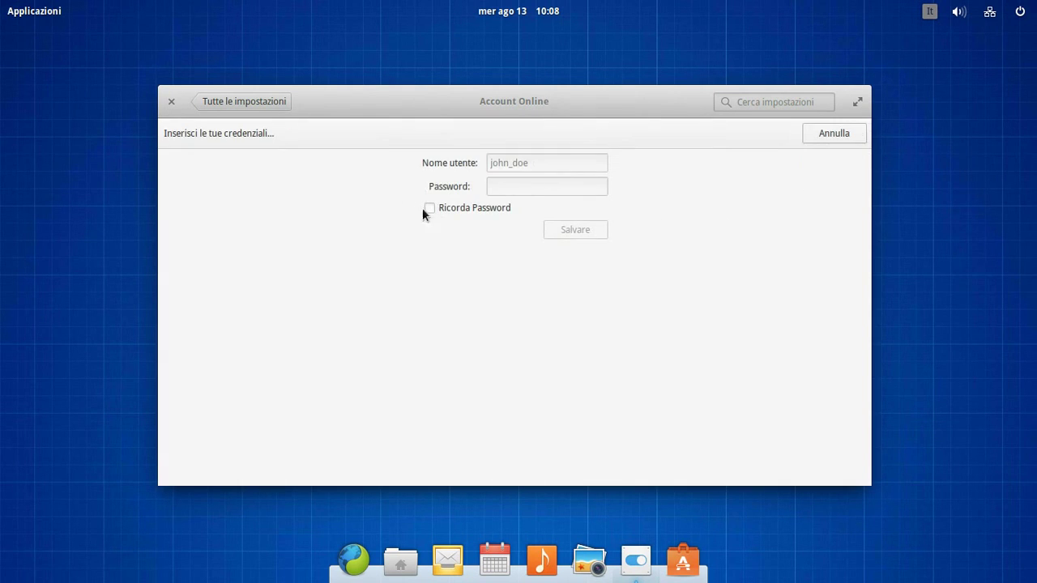
left_click(252, 100)
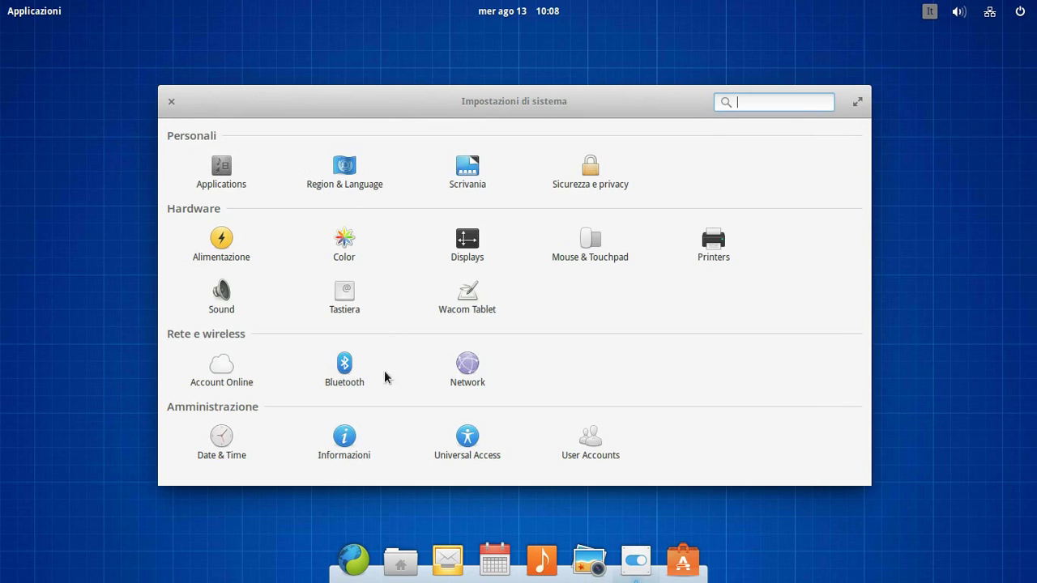
left_click(225, 442)
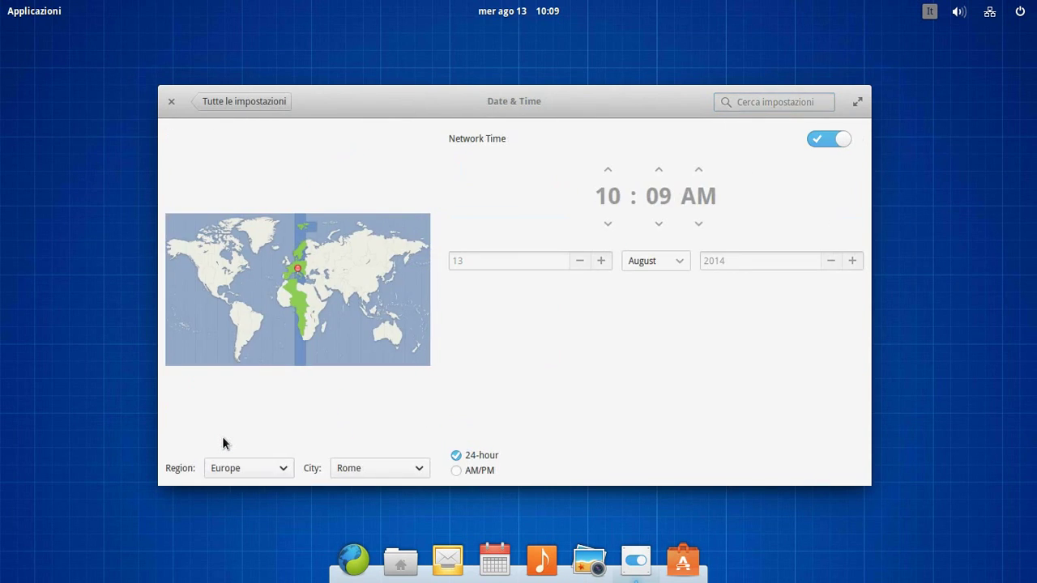
left_click(230, 104)
View the wired connection and the network proxy methods in the Network settings, and return to the settings overview.
left_click(478, 382)
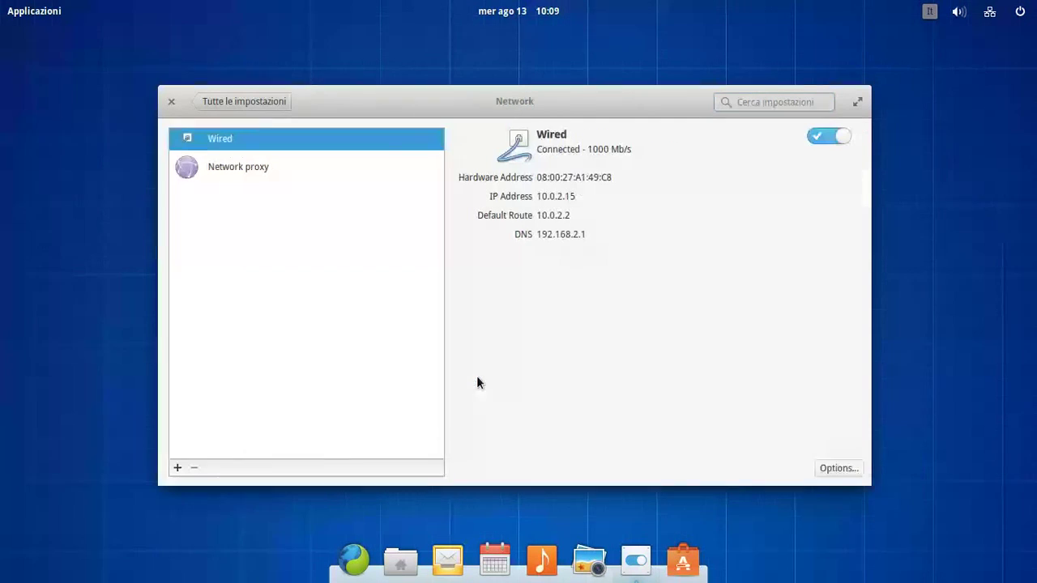
left_click(283, 184)
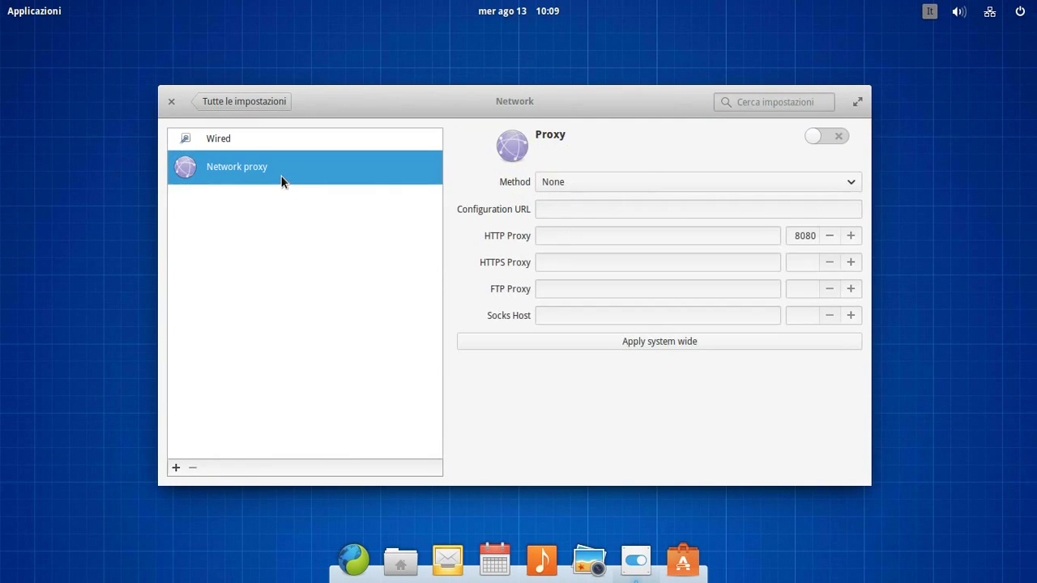
left_click(643, 180)
left_click(644, 176)
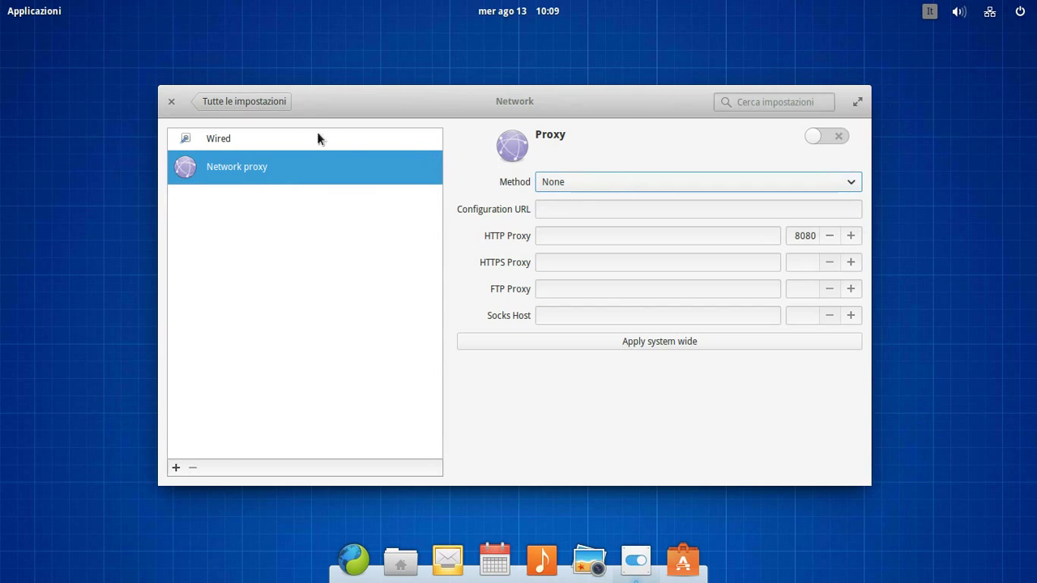
left_click(274, 107)
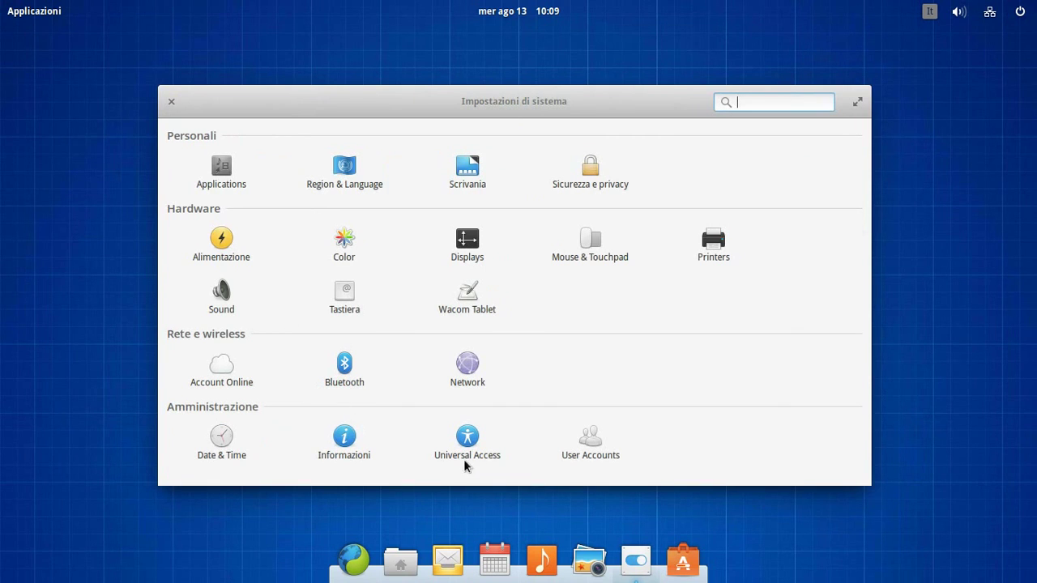
View the User Accounts settings and all four Universal Access pages, returning to the settings overview after each.
left_click(601, 453)
left_click(268, 101)
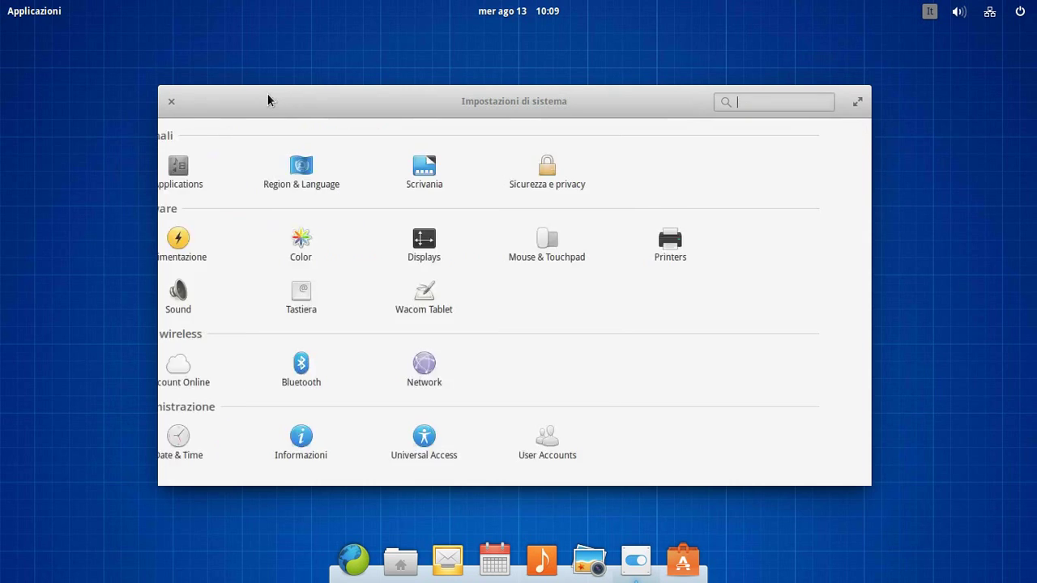
left_click(467, 435)
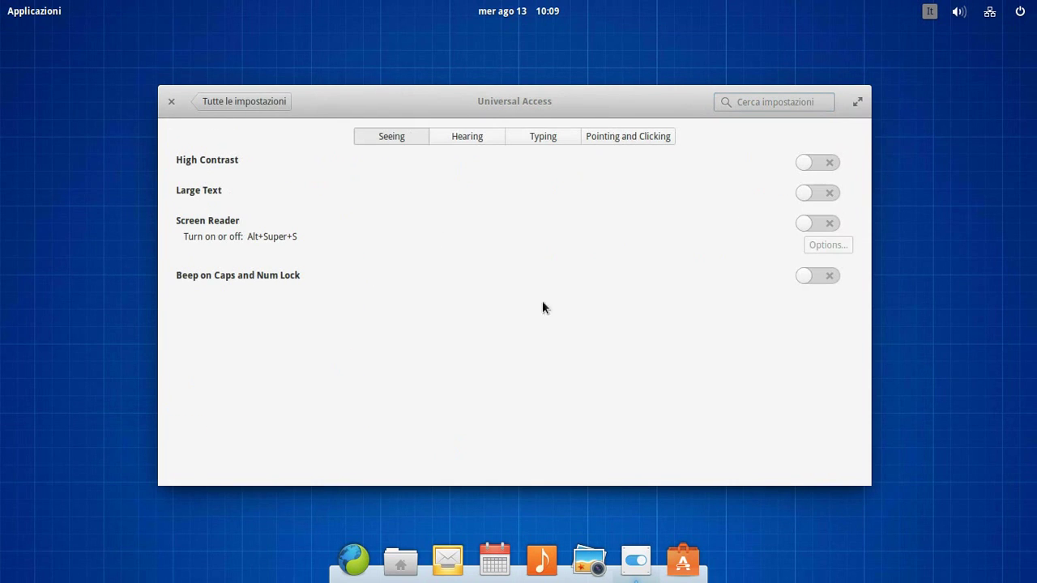
left_click(626, 139)
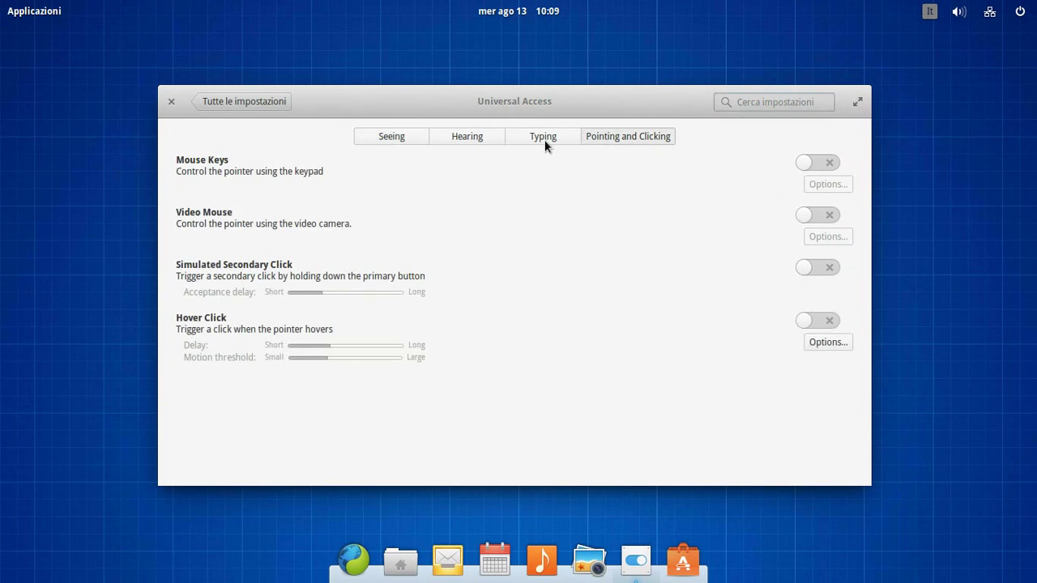
left_click(545, 141)
left_click(468, 141)
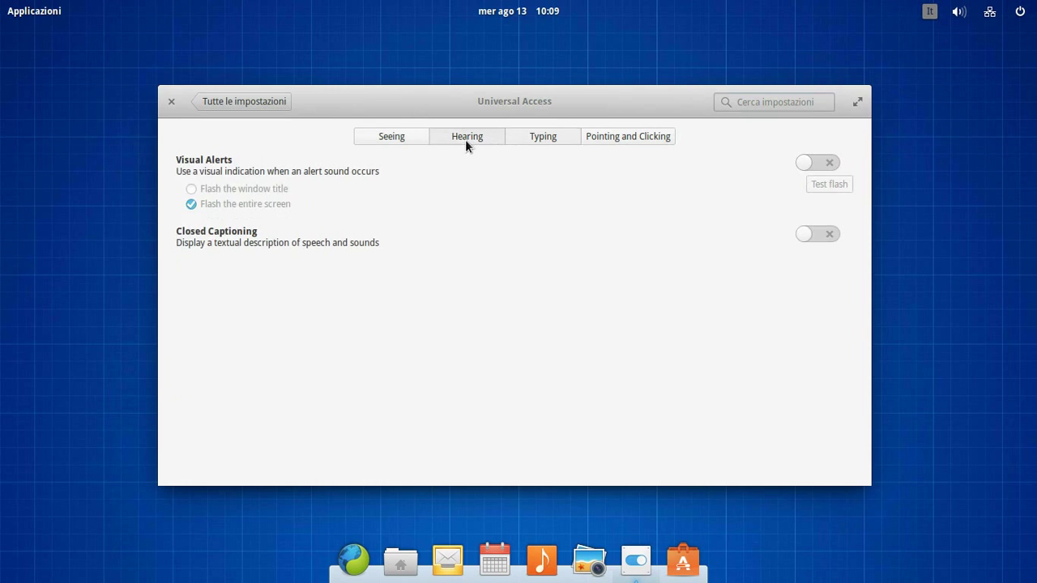
left_click(394, 139)
left_click(253, 102)
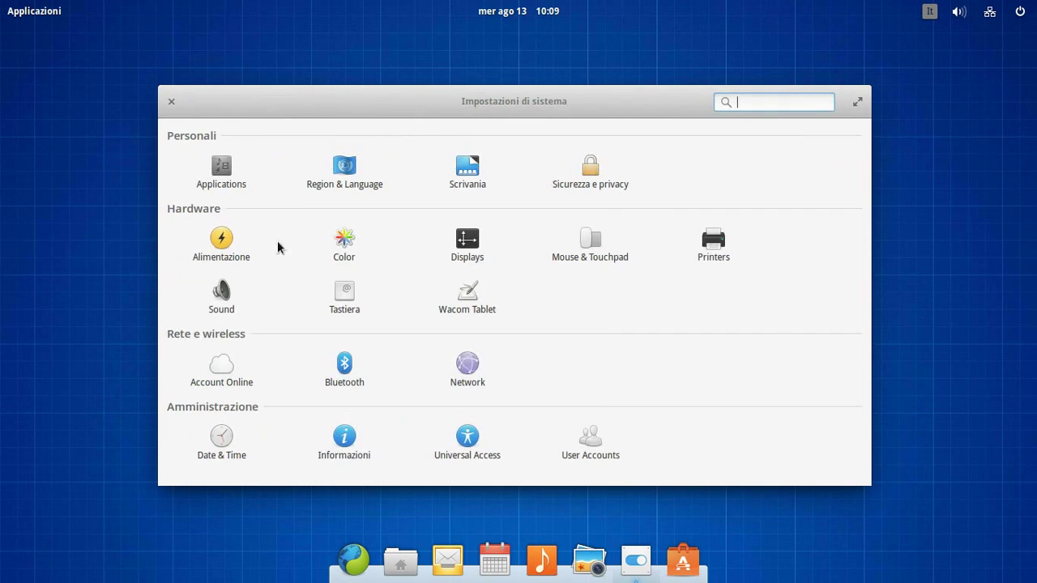
View the system details in the Informazioni settings, and close the system settings.
left_click(341, 441)
left_click_drag(446, 167, 697, 170)
left_click(266, 100)
left_click(170, 103)
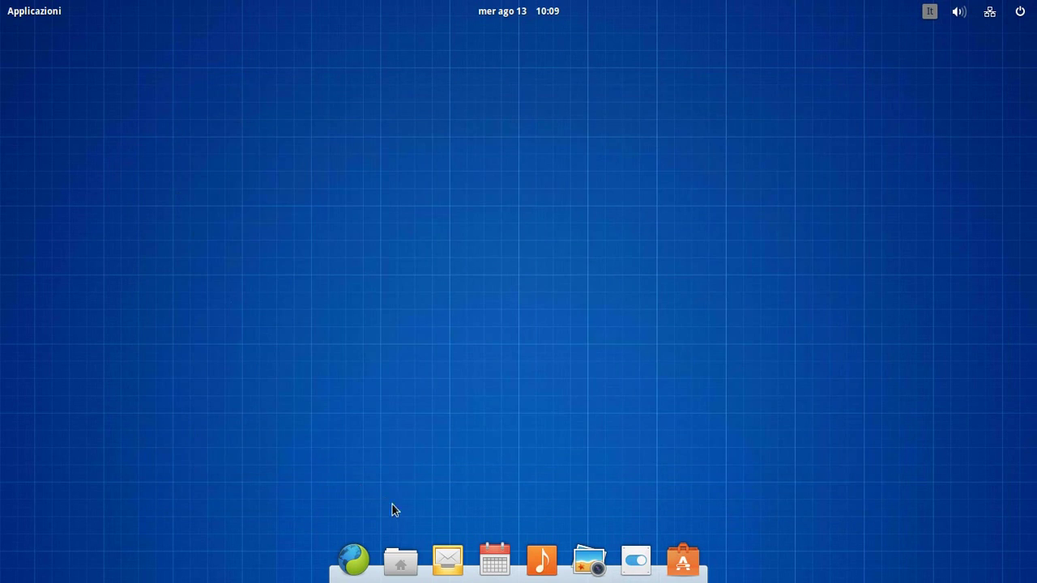
Switch to the Files app and open the sfondi folder inside the home folder's Immagini.
left_click(400, 562)
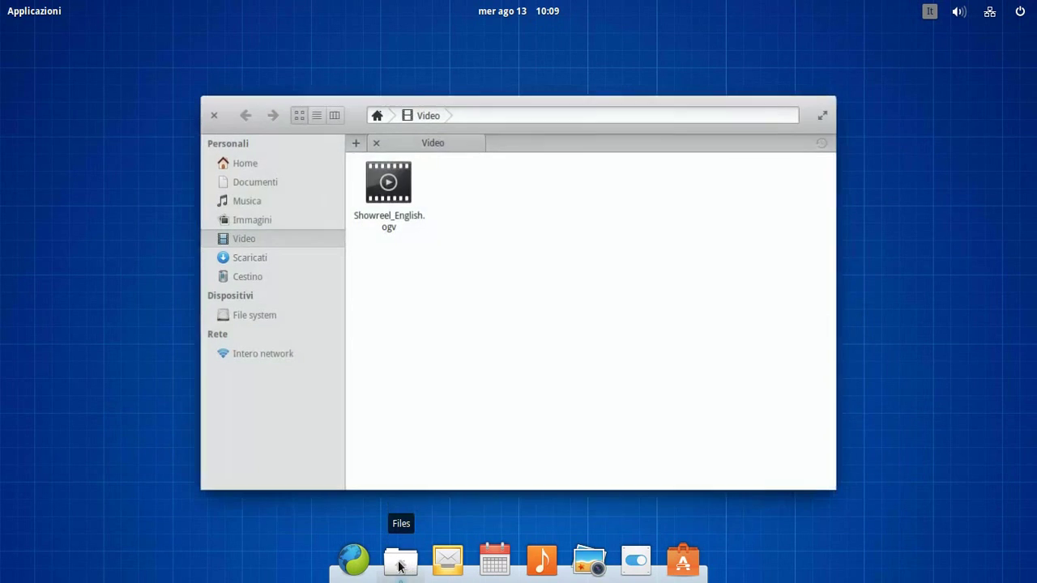
left_click(261, 162)
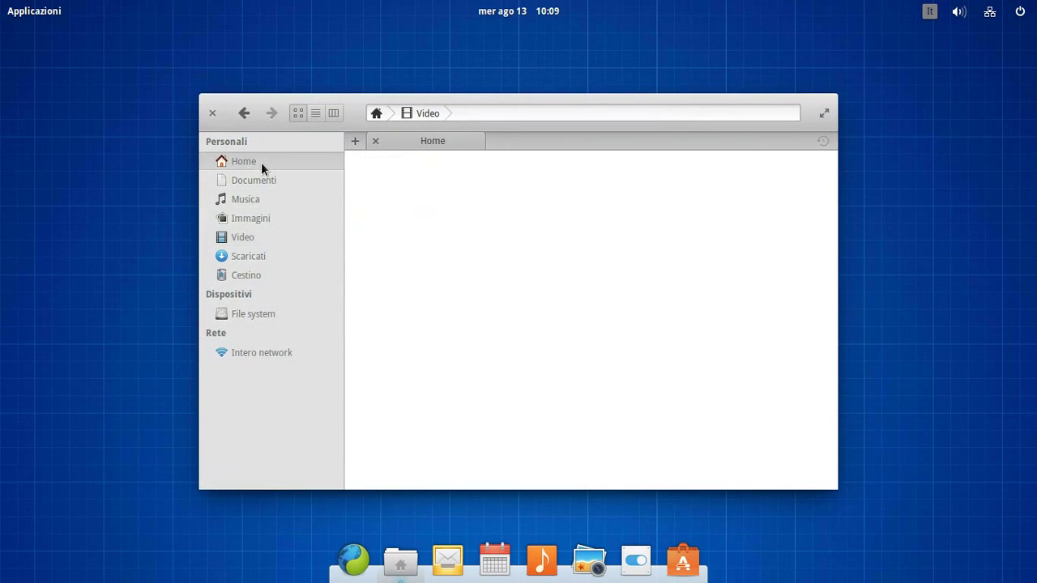
left_click(465, 189)
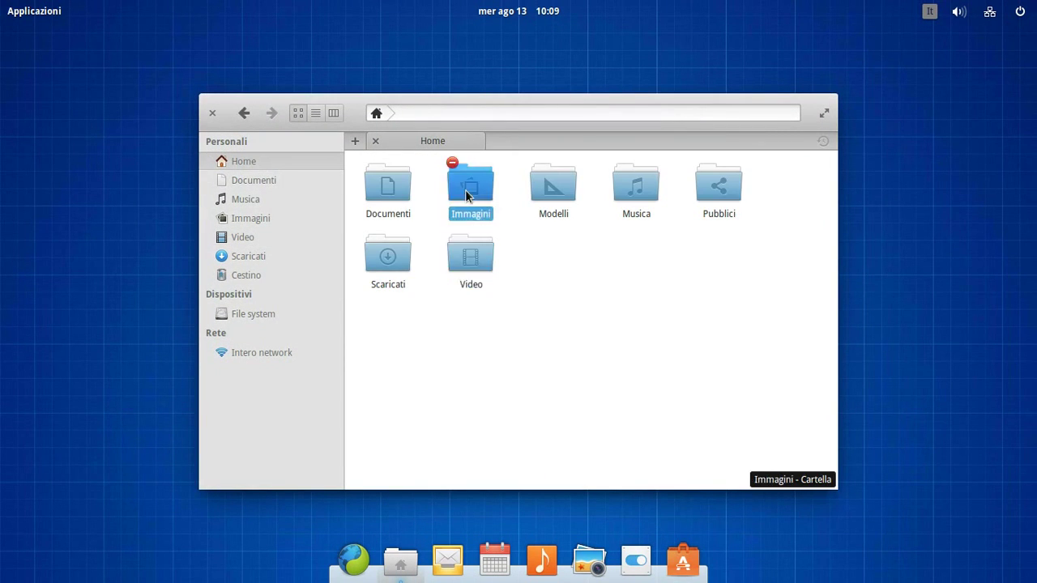
double_click(465, 189)
double_click(453, 193)
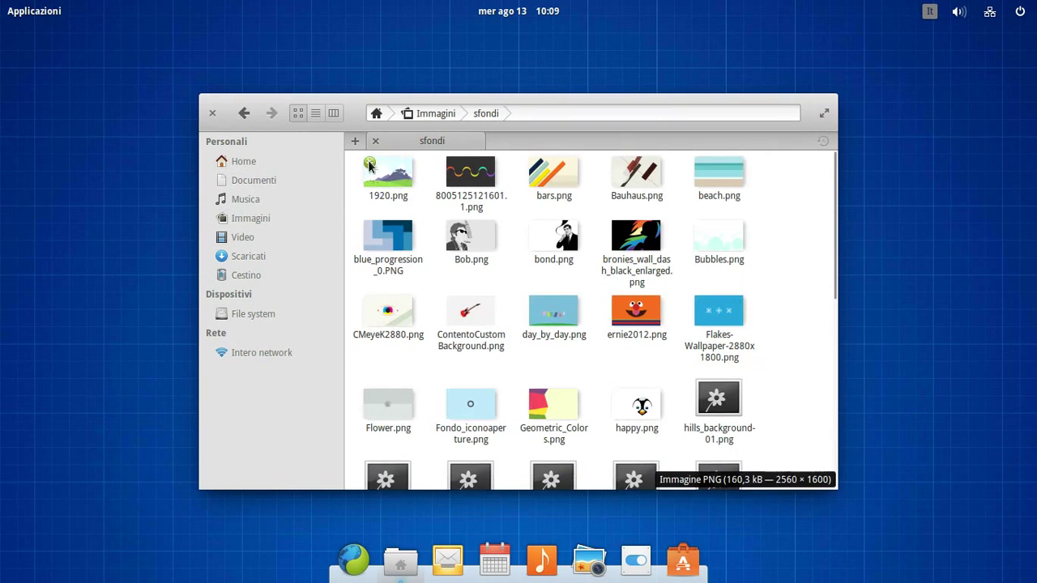
Select 1920.png, the wave image beside it and bars.png together, and give them the red colour label.
left_click(372, 164)
left_click(451, 165)
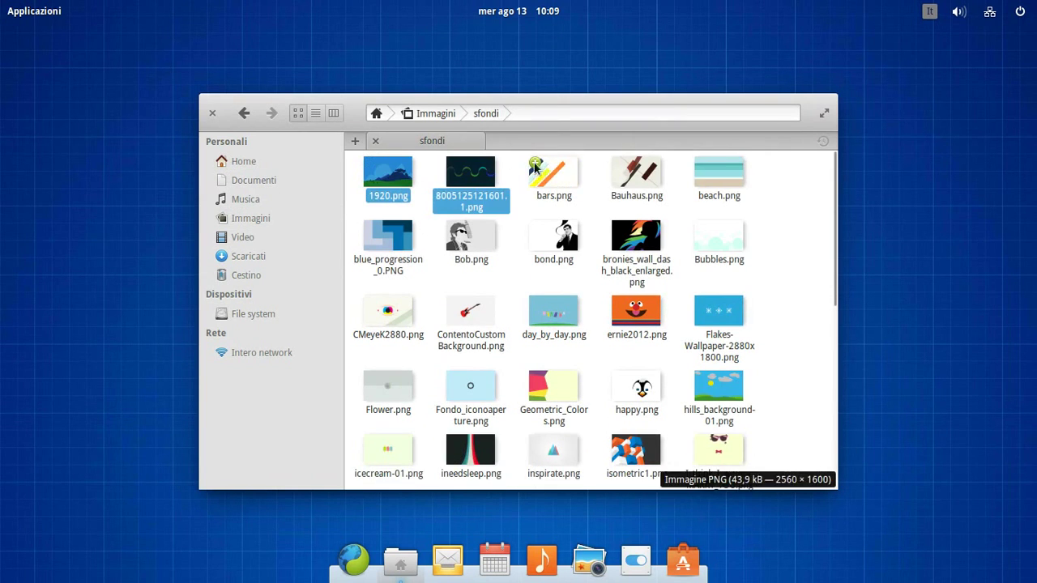
left_click(534, 164)
right_click(551, 187)
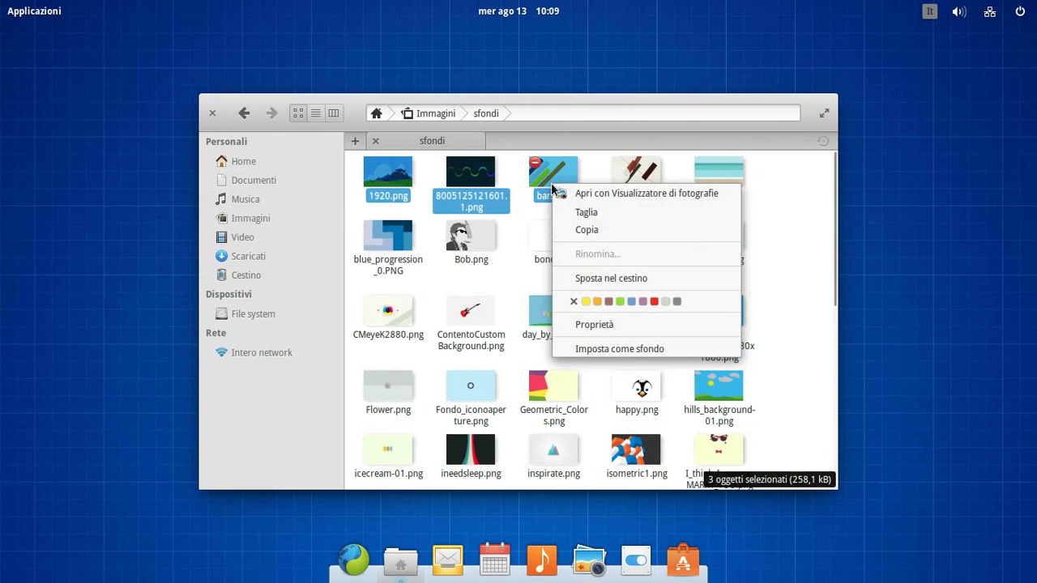
left_click(654, 301)
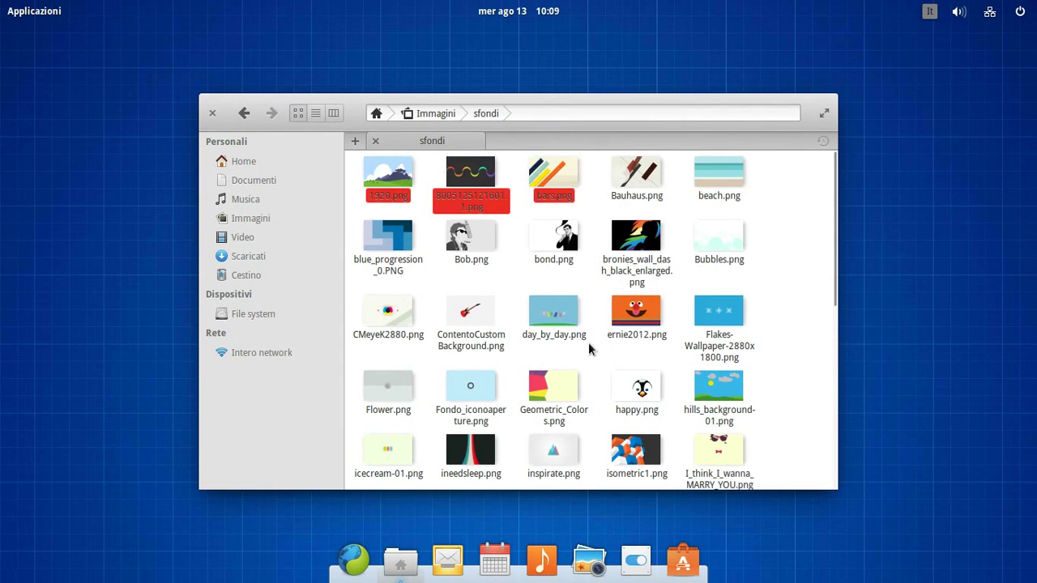
Select bronies_wall_dash_black_enlarged.png, day_by_day.png and Flower.png together, and give them the brown colour label.
left_click(617, 231)
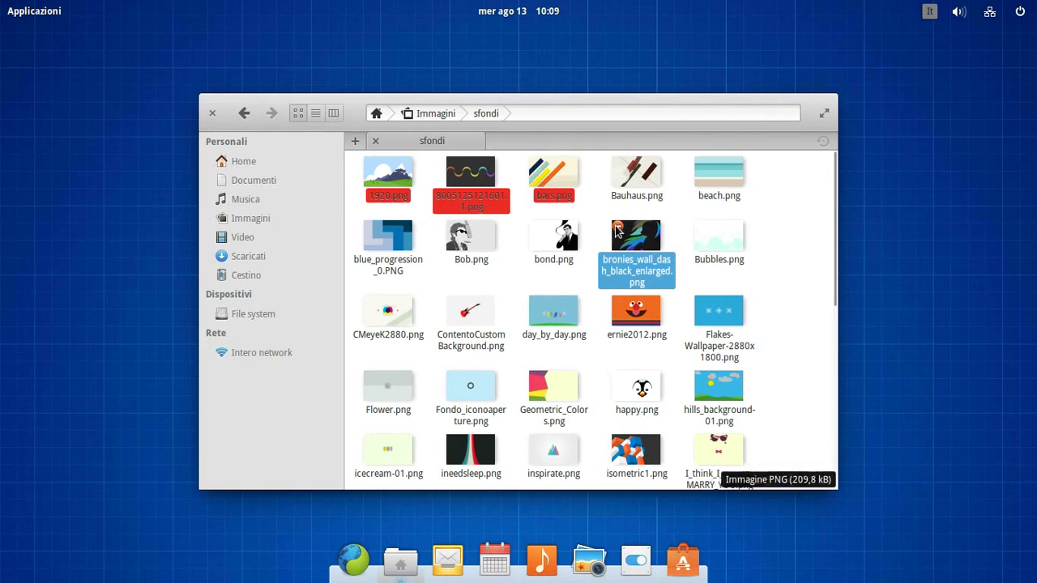
left_click(536, 308)
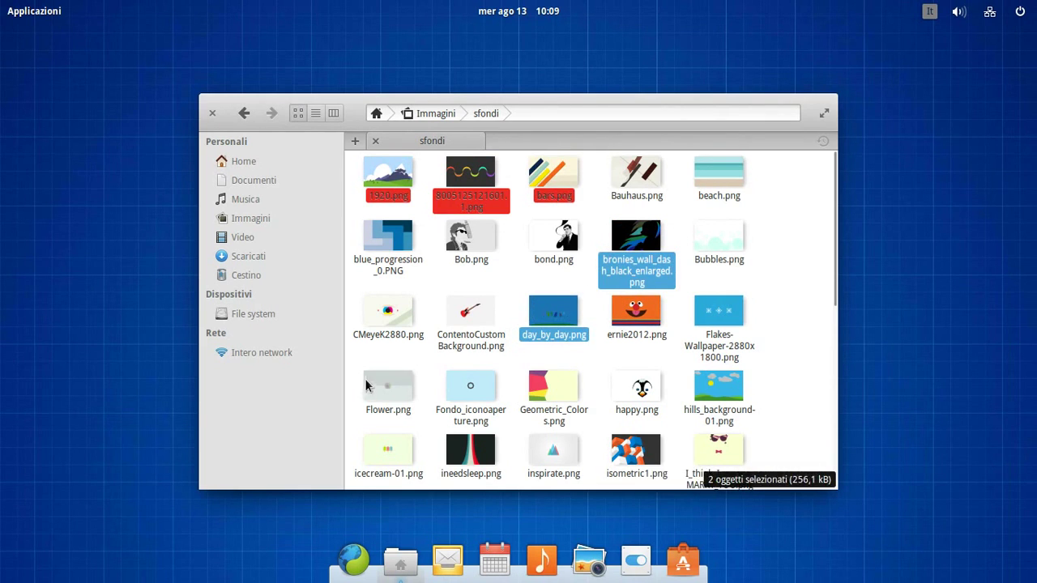
left_click(370, 381)
right_click(381, 390)
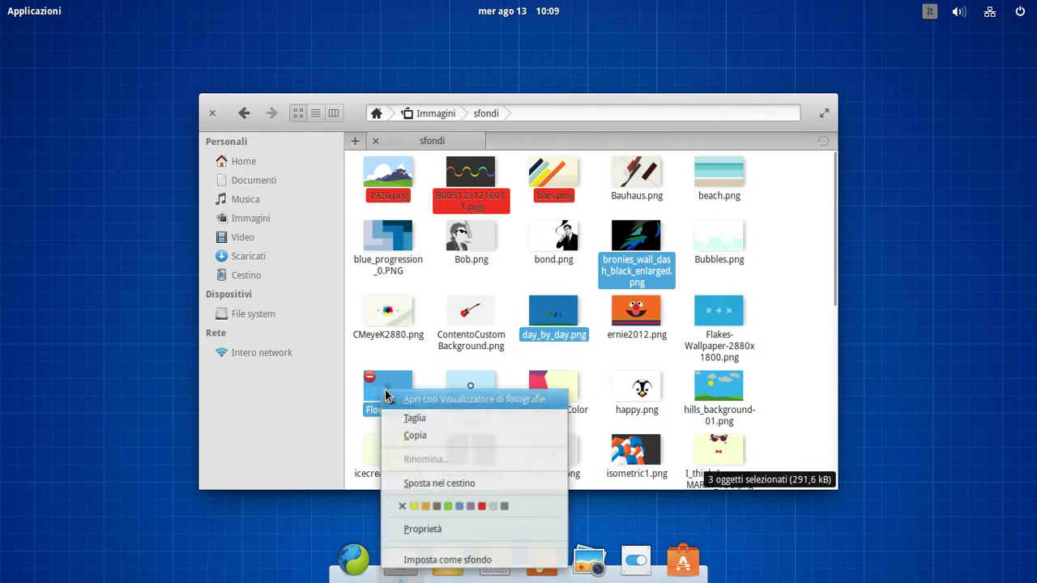
left_click(435, 507)
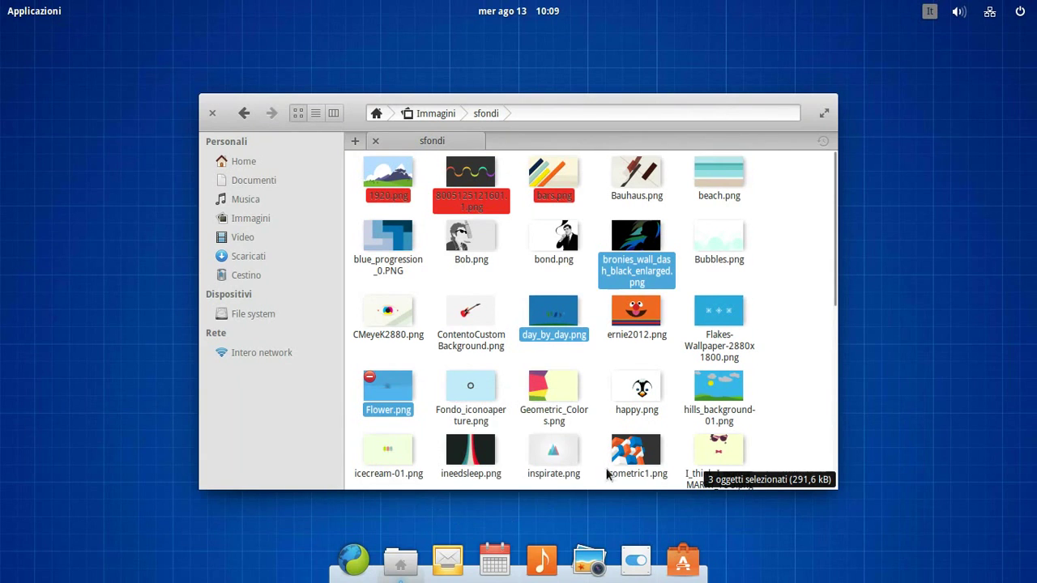
Add hills_background-01.png and happy.png to the selection, and open Flakes-Wallpaper-2880x1800.png in the photo viewer.
left_click(700, 379)
left_click(620, 381)
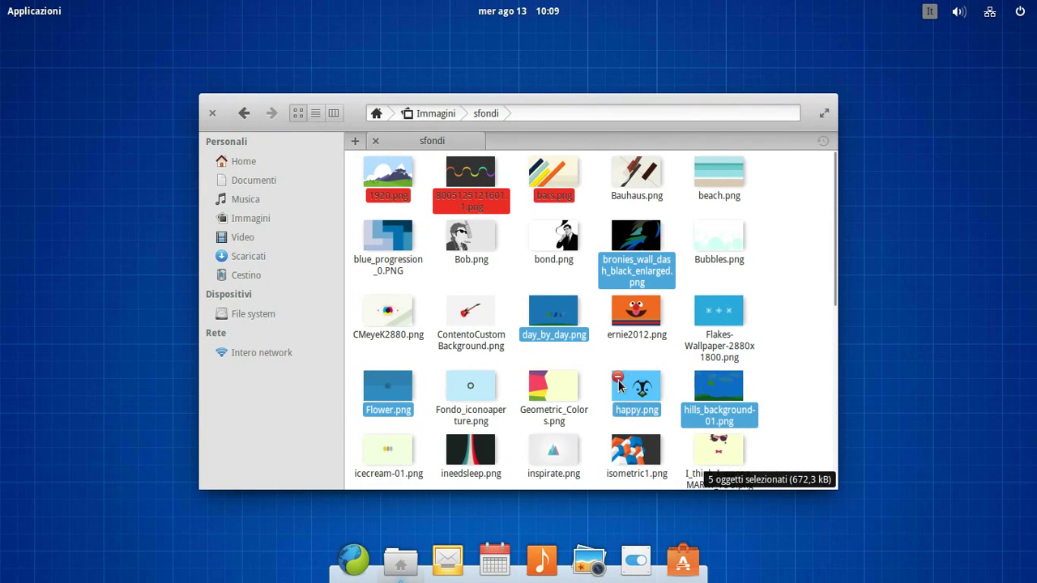
double_click(746, 344)
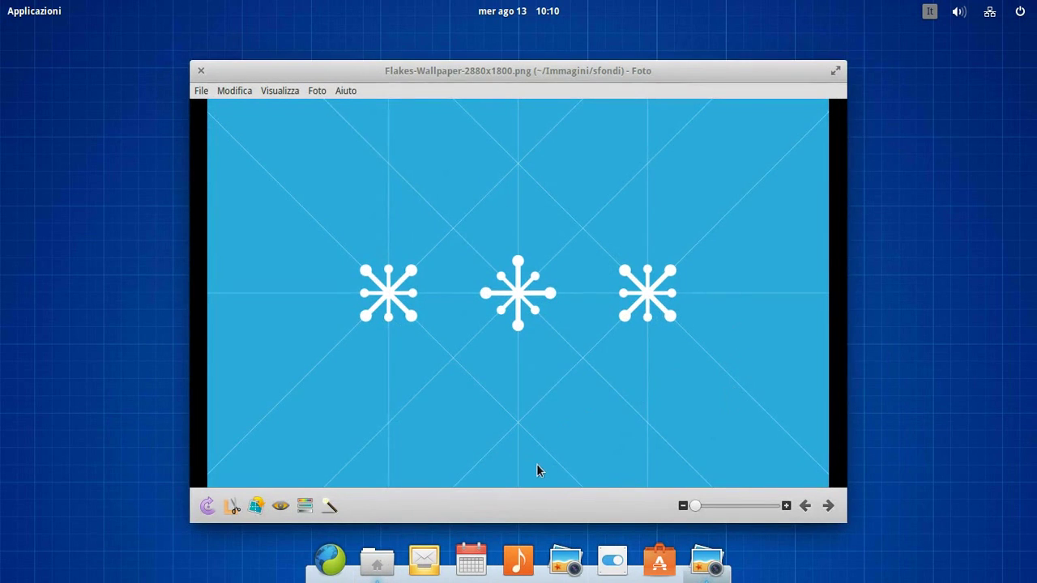
View the photo viewer's about information and close it.
left_click(348, 96)
left_click(349, 103)
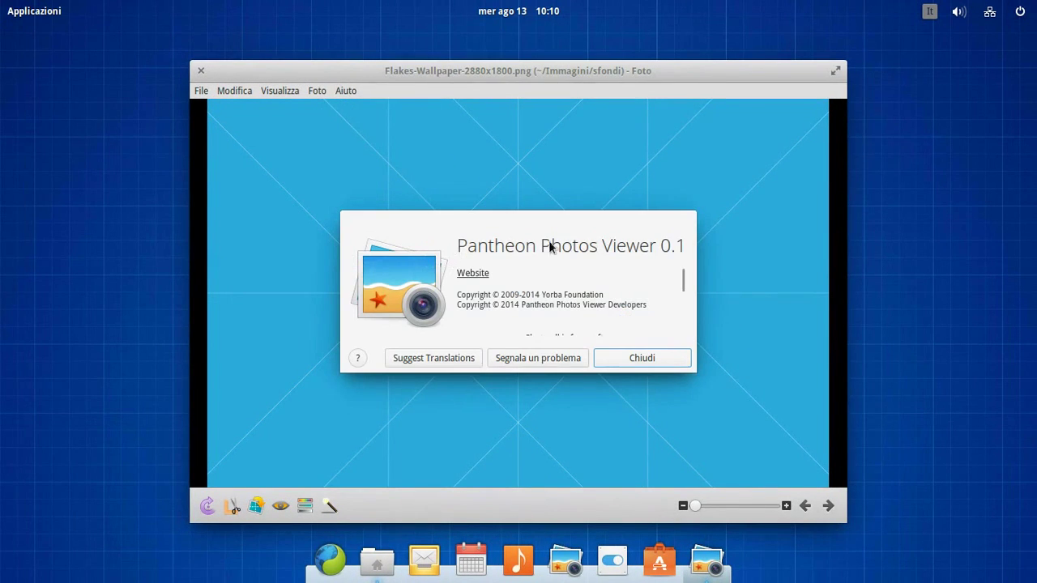
left_click(643, 361)
Advance to Fondo_iconoaperture.png and show the red-eye removal tool, moving its floating controls slightly.
left_click(827, 507)
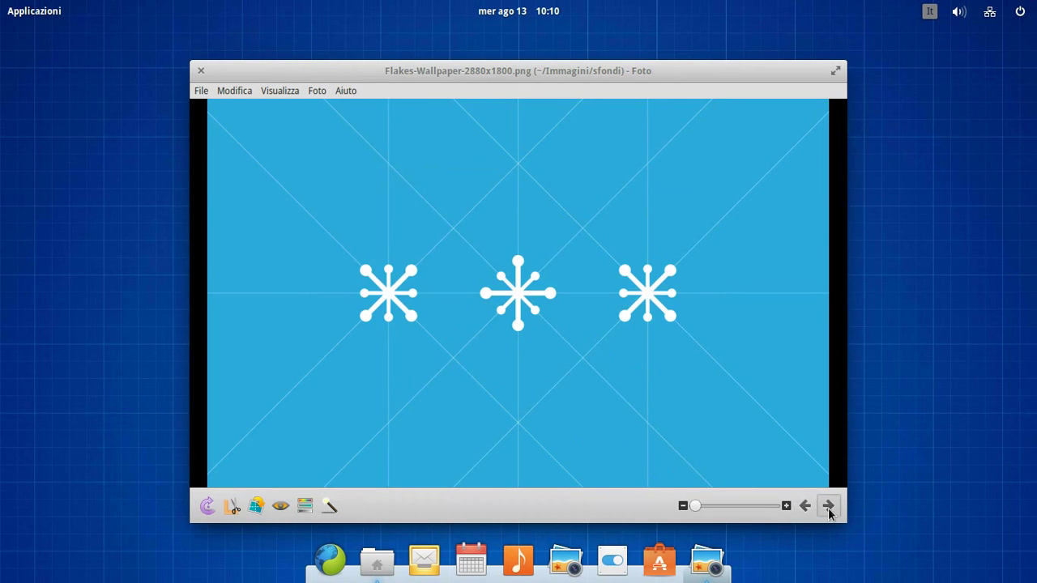
left_click(828, 507)
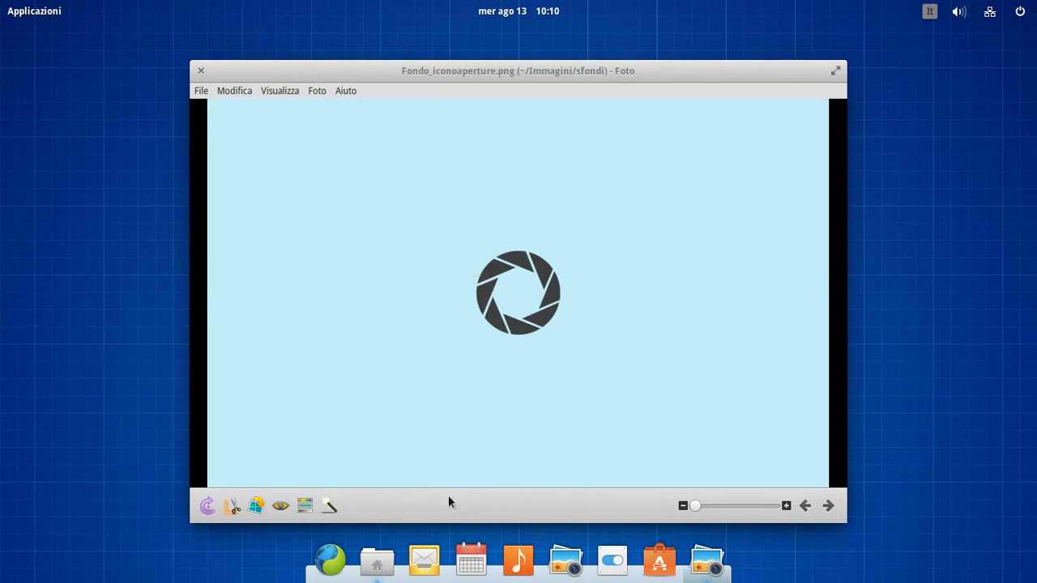
left_click(281, 506)
left_click_drag(554, 410, 503, 401)
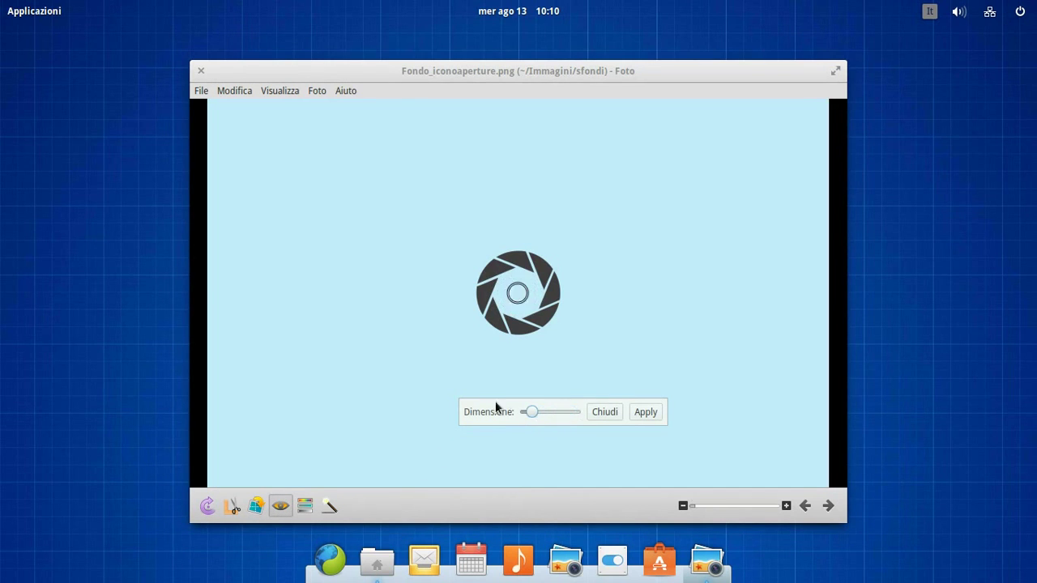
Straighten Fondo_iconoaperture.png by 15° and close the photo viewer without saving the change.
left_click(258, 508)
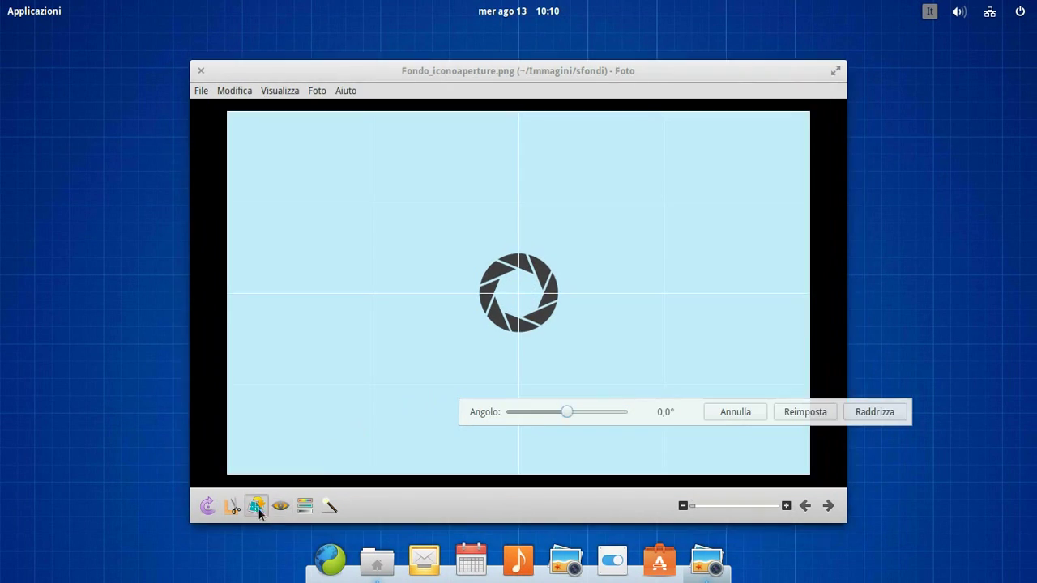
left_click_drag(572, 419, 651, 409)
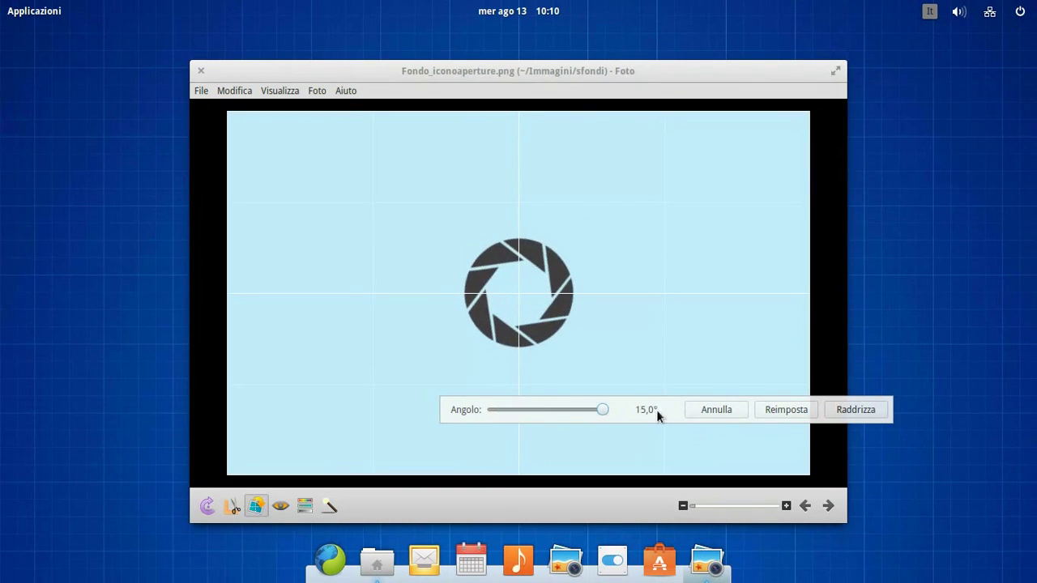
left_click(856, 411)
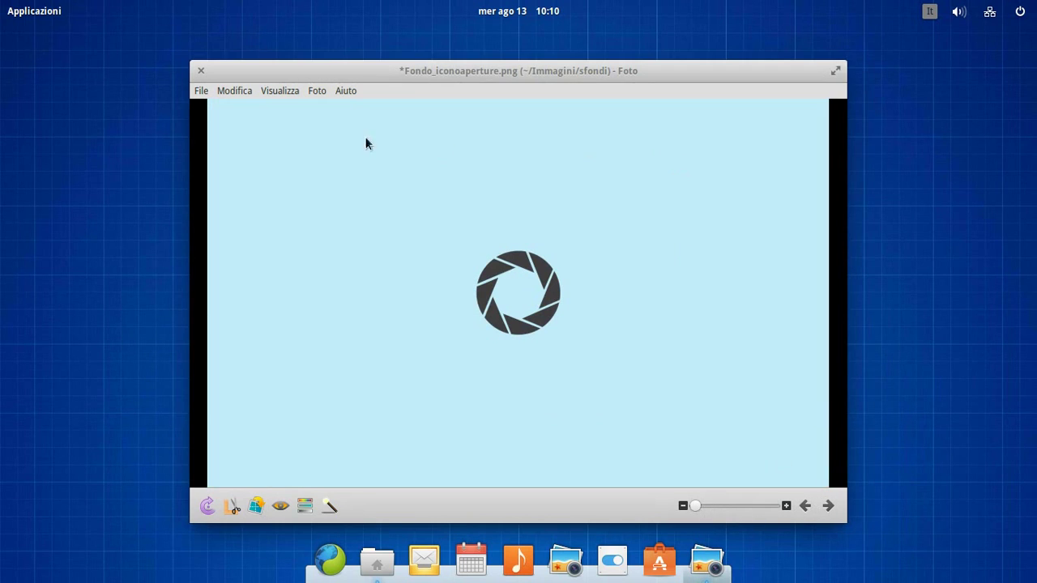
left_click(203, 71)
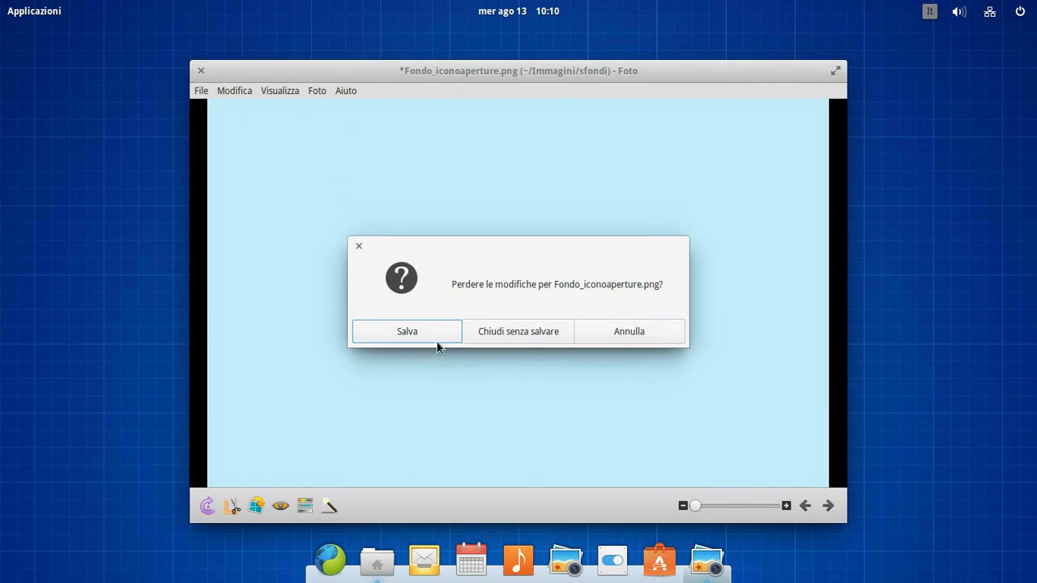
left_click(512, 340)
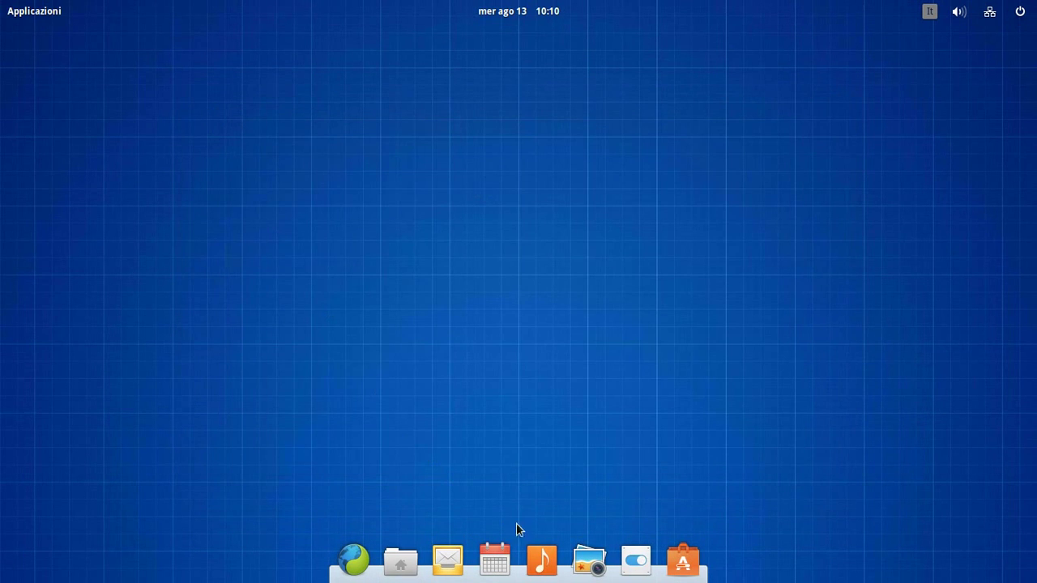
Open the music player and show its equalizer, then hide the equalizer again.
left_click(528, 567)
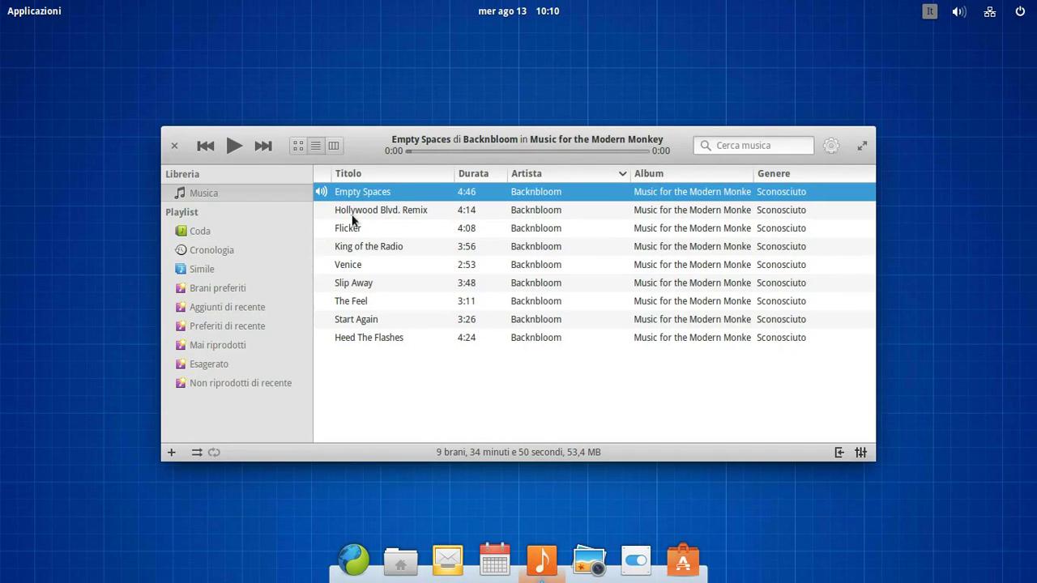
left_click(861, 453)
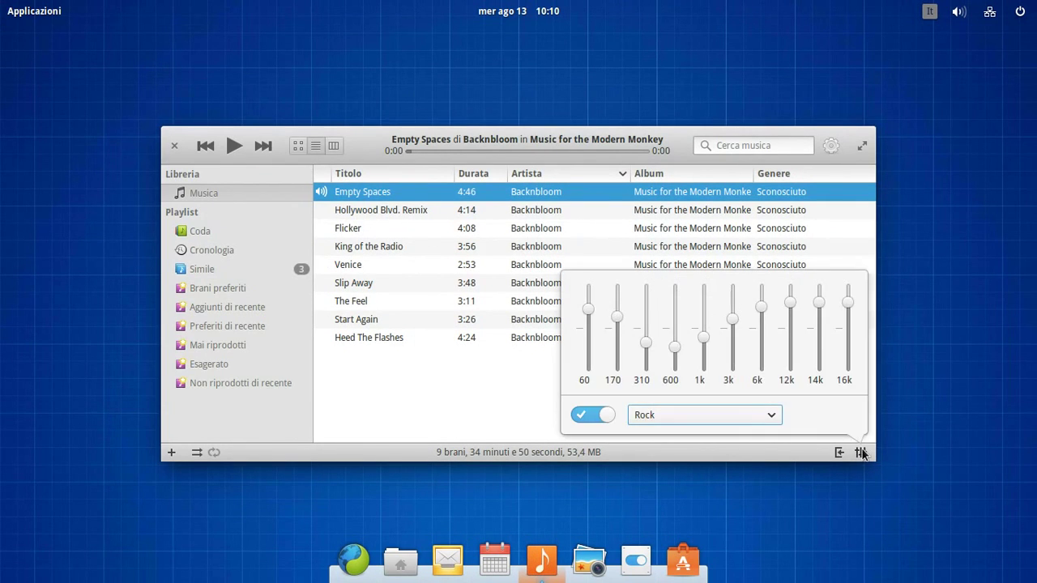
left_click(861, 453)
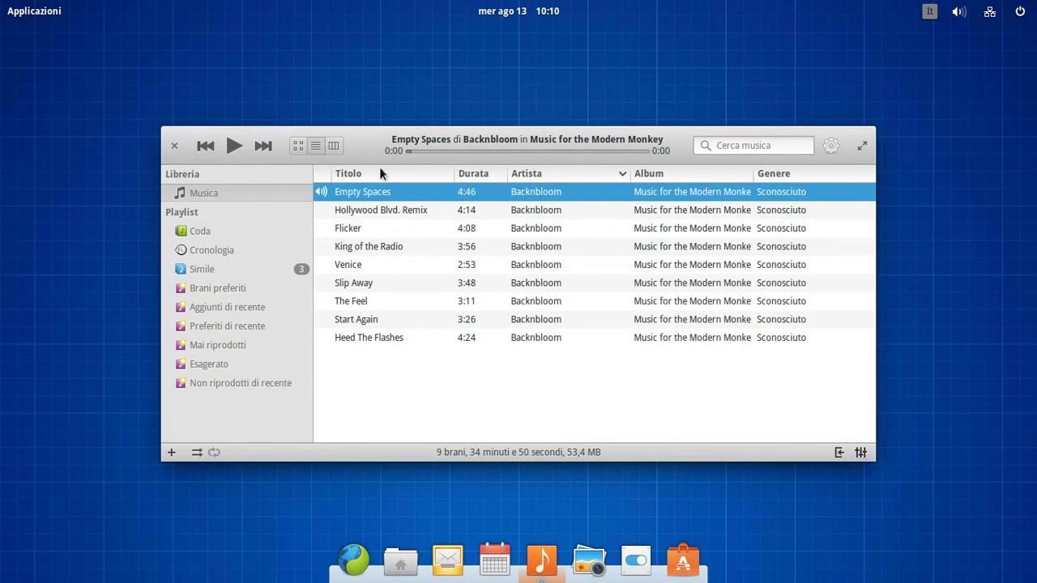
Play and pause Empty Spaces from the system sound indicator, and close the music player.
left_click(960, 14)
left_click(969, 174)
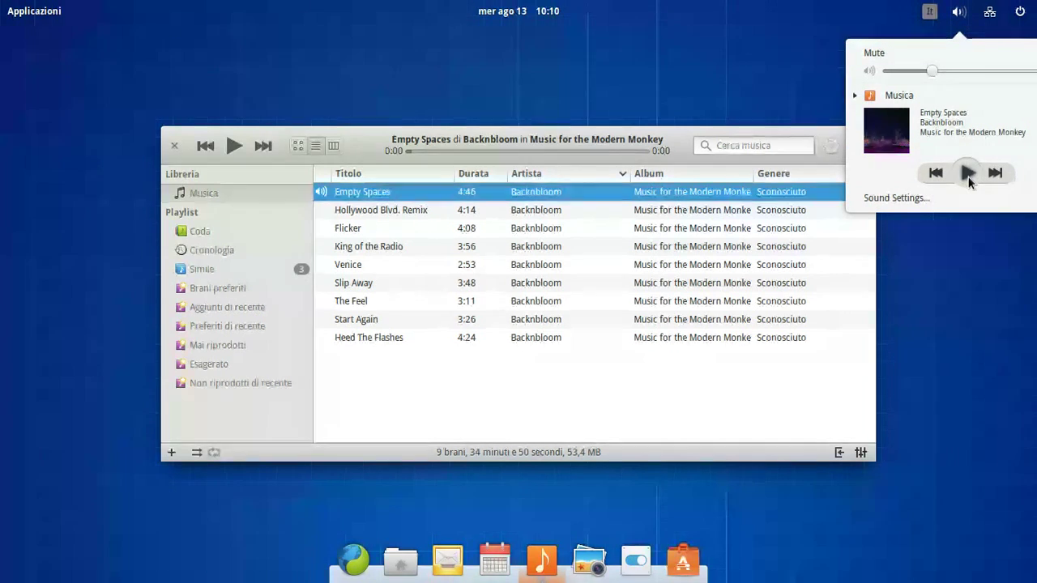
left_click(925, 173)
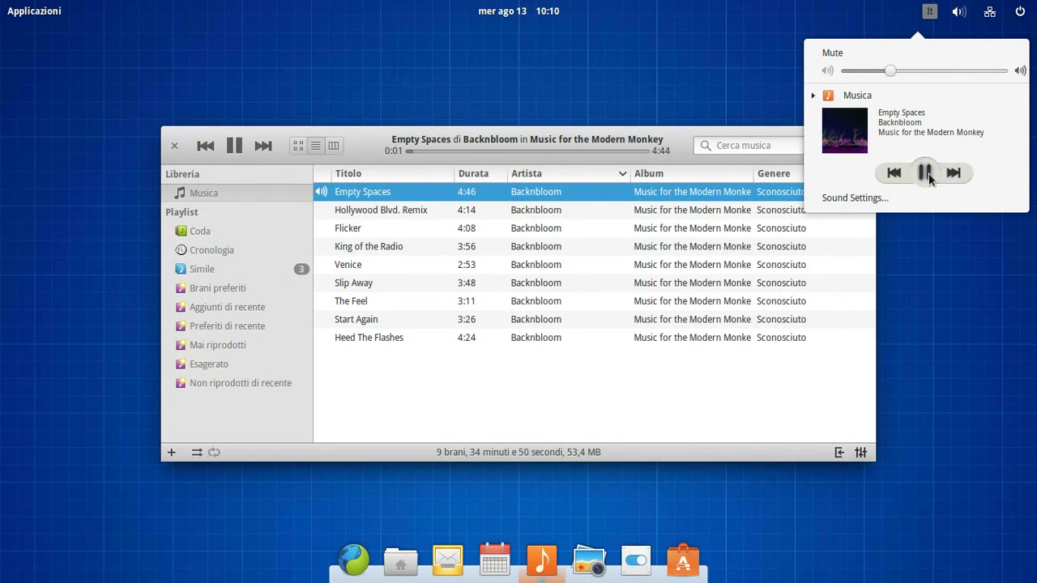
left_click(179, 162)
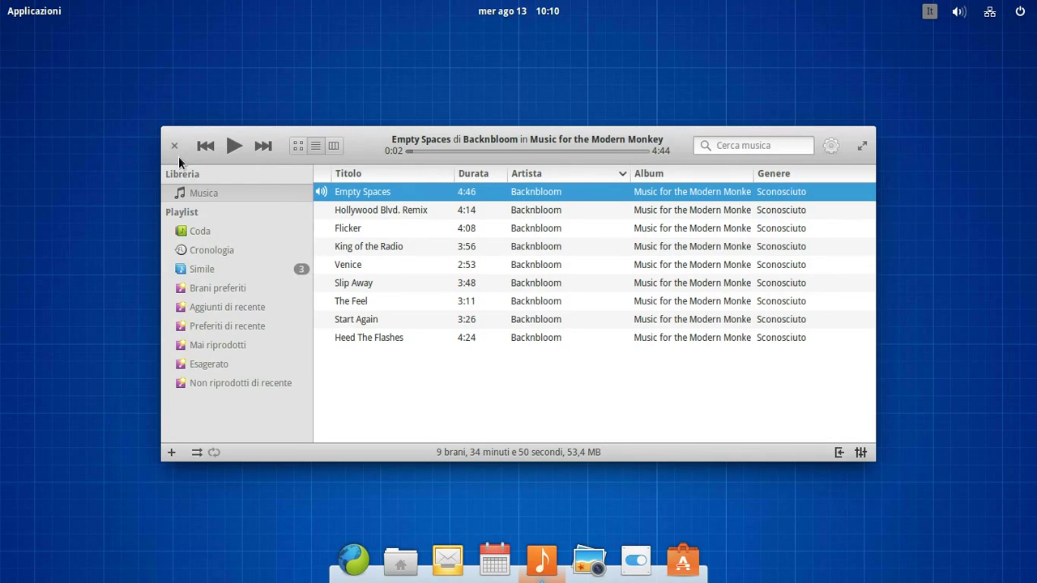
left_click(174, 146)
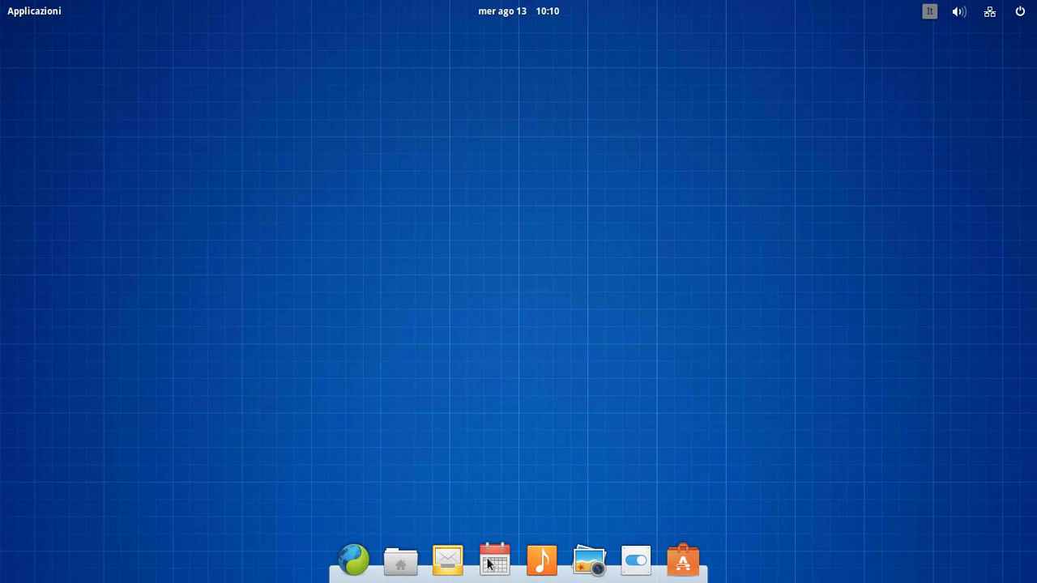
Open the calendar and start a new event on 15 August 2014 titled "ferragosto".
left_click(503, 560)
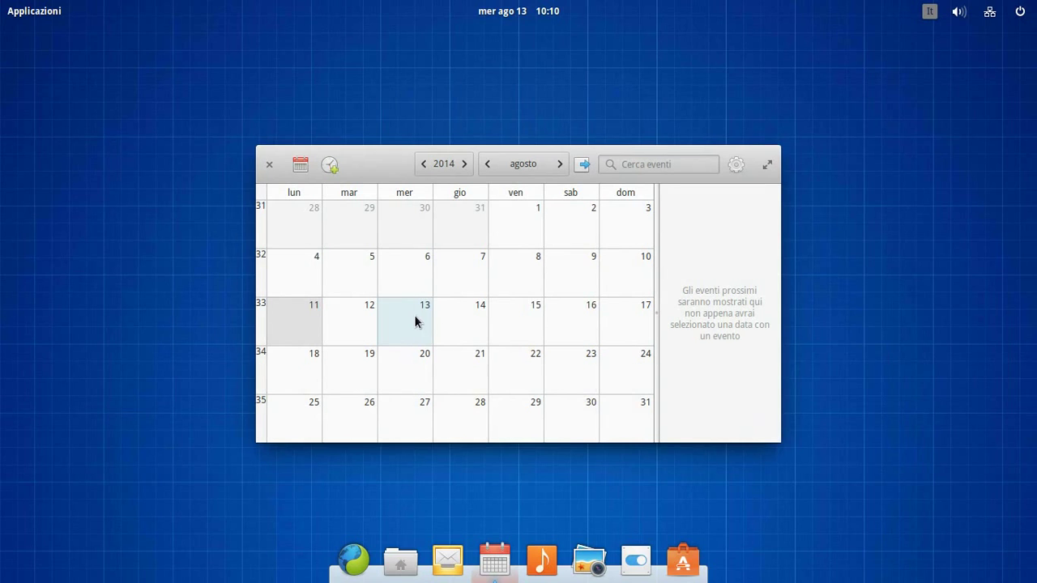
left_click(531, 317)
double_click(530, 312)
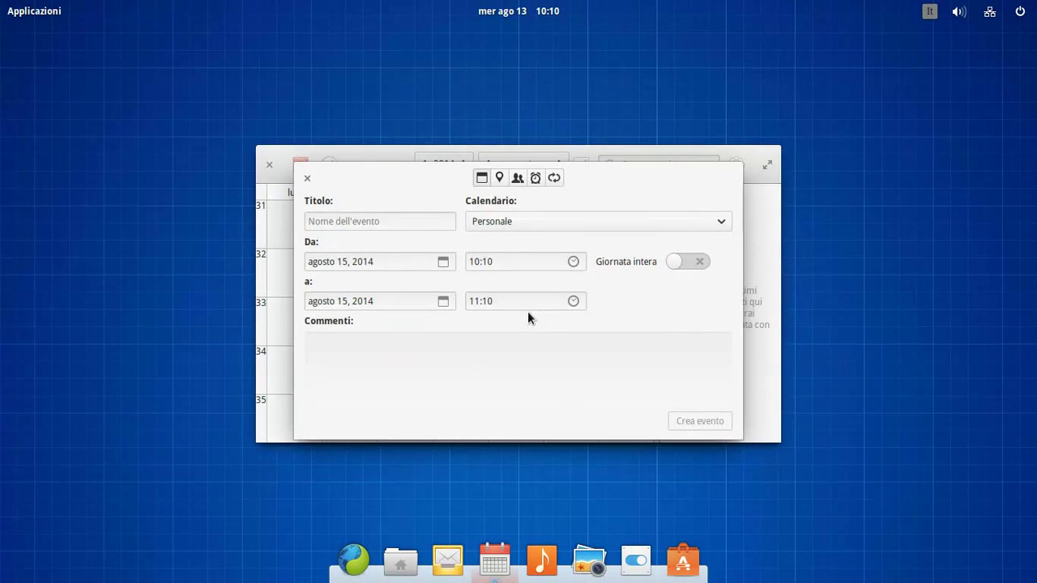
left_click(383, 221)
type("ferragosto")
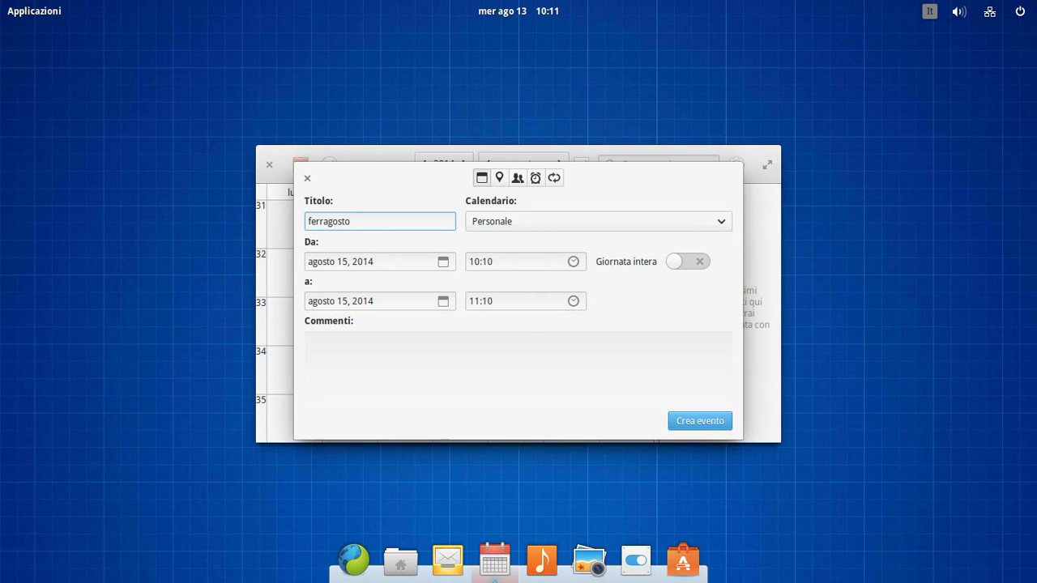
View the new event's guests, location, reminder and repeat pages, and close the event form and calendar without creating it.
left_click(517, 179)
left_click(502, 179)
left_click(531, 178)
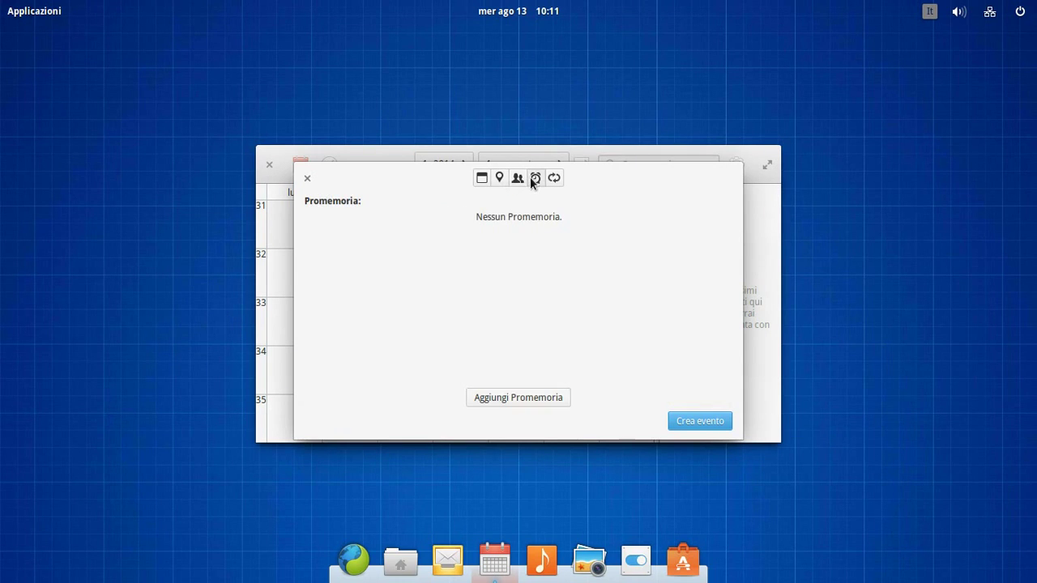
left_click(497, 177)
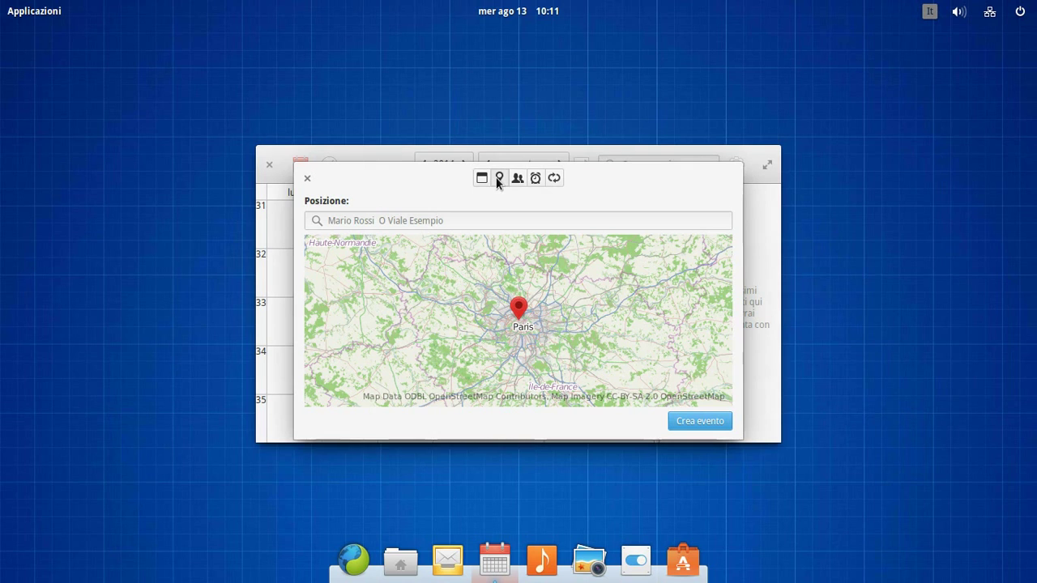
left_click(548, 179)
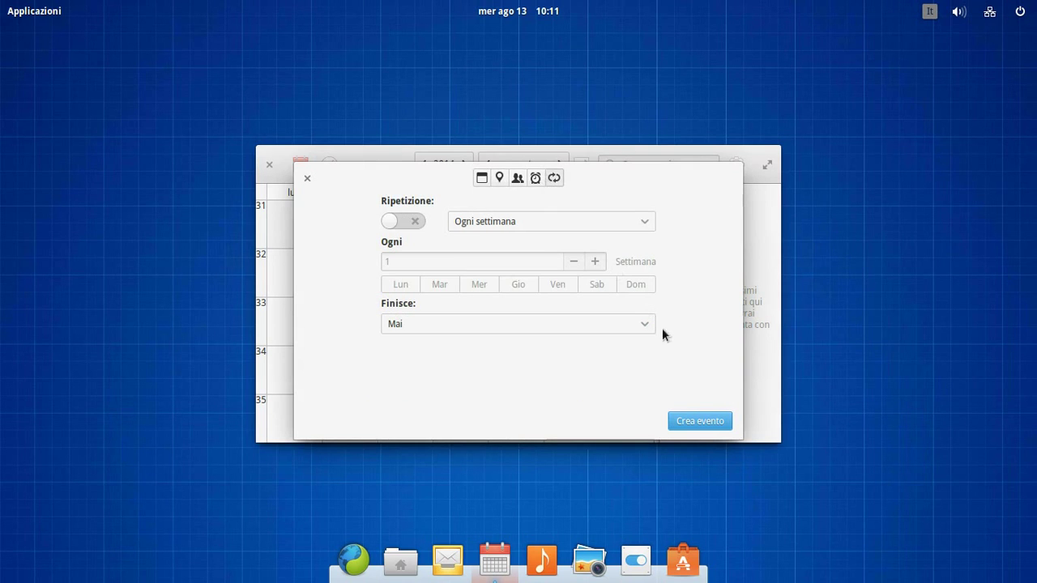
left_click(308, 178)
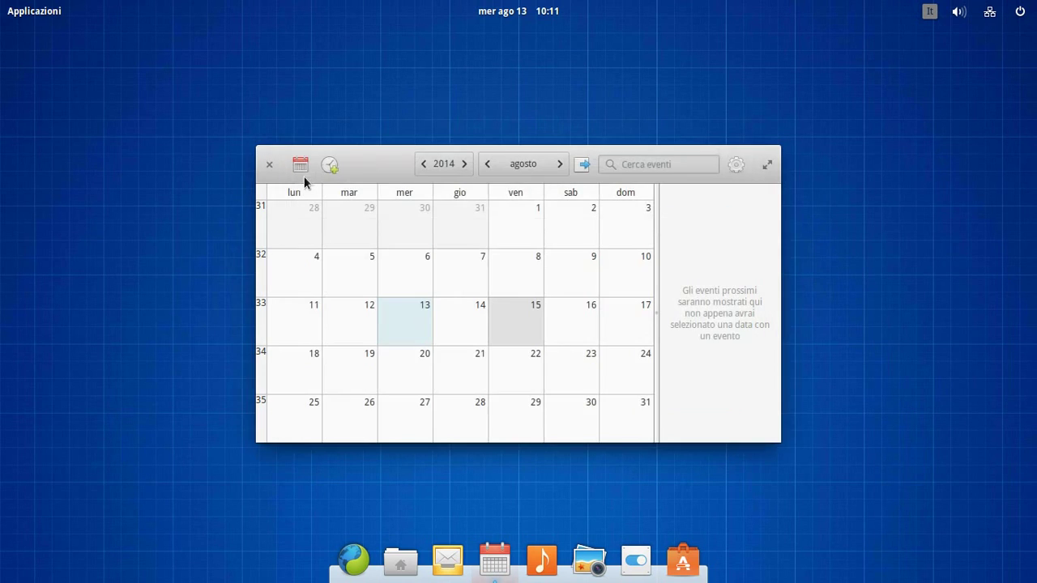
left_click(269, 164)
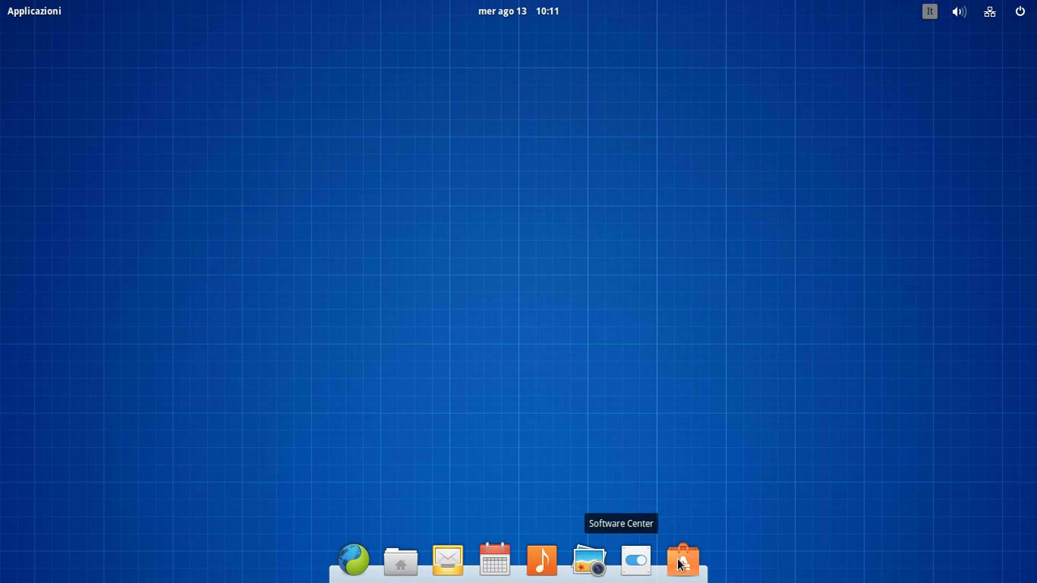
Open the system settings, move the window around the desktop, and close it.
left_click(636, 561)
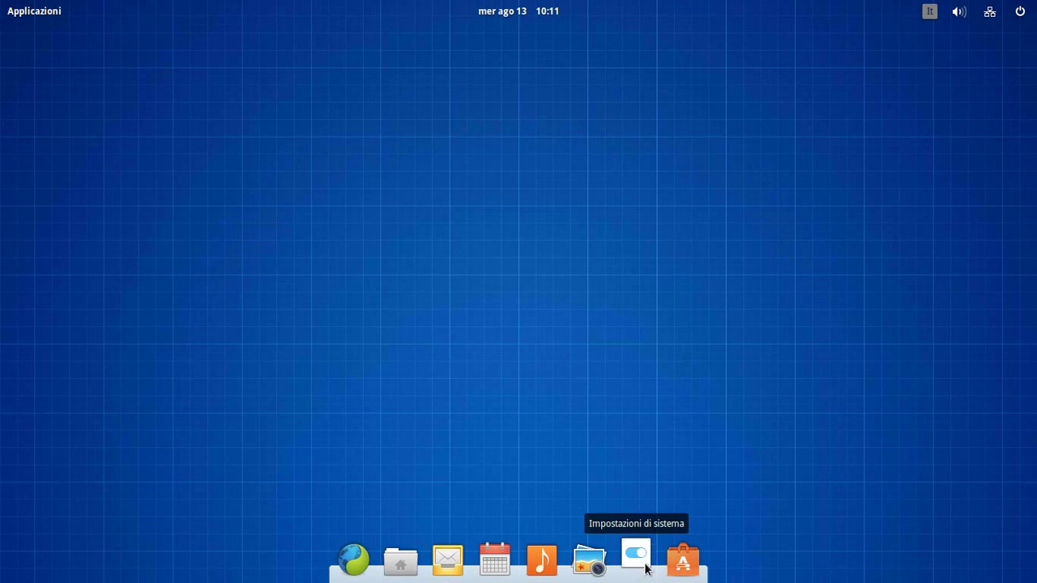
left_click_drag(607, 111, 600, 26)
left_click_drag(629, 95, 526, 128)
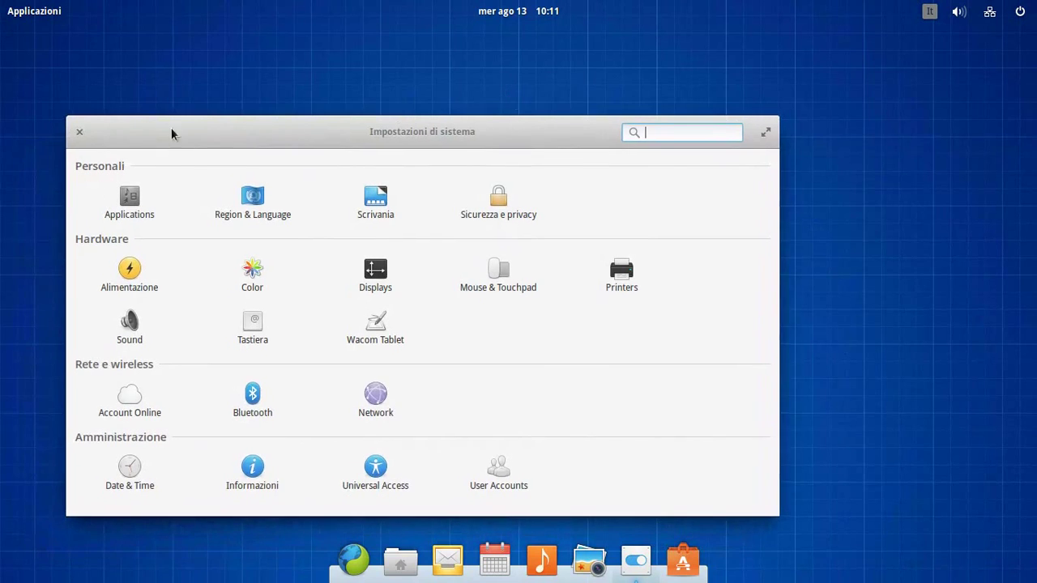
left_click(81, 134)
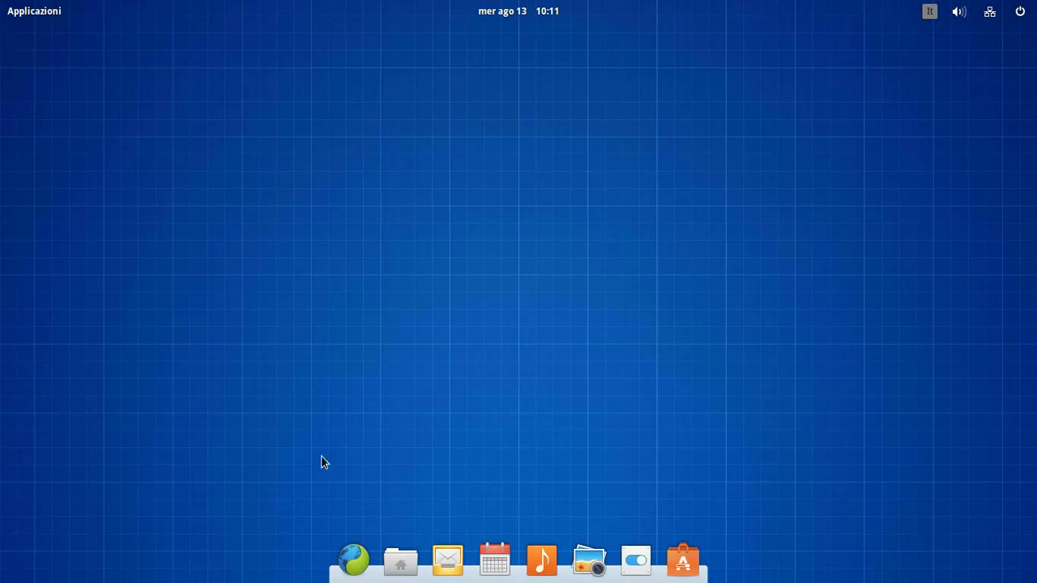
Open and close the Files window, and view the Numix - Square Icon Theme page in Software Center before closing it.
left_click(402, 567)
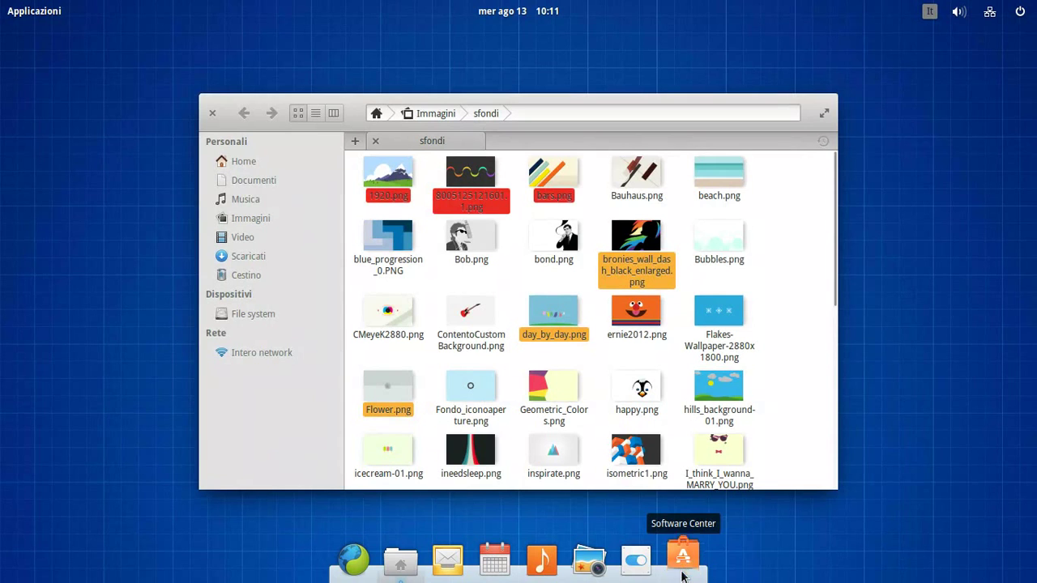
left_click(212, 114)
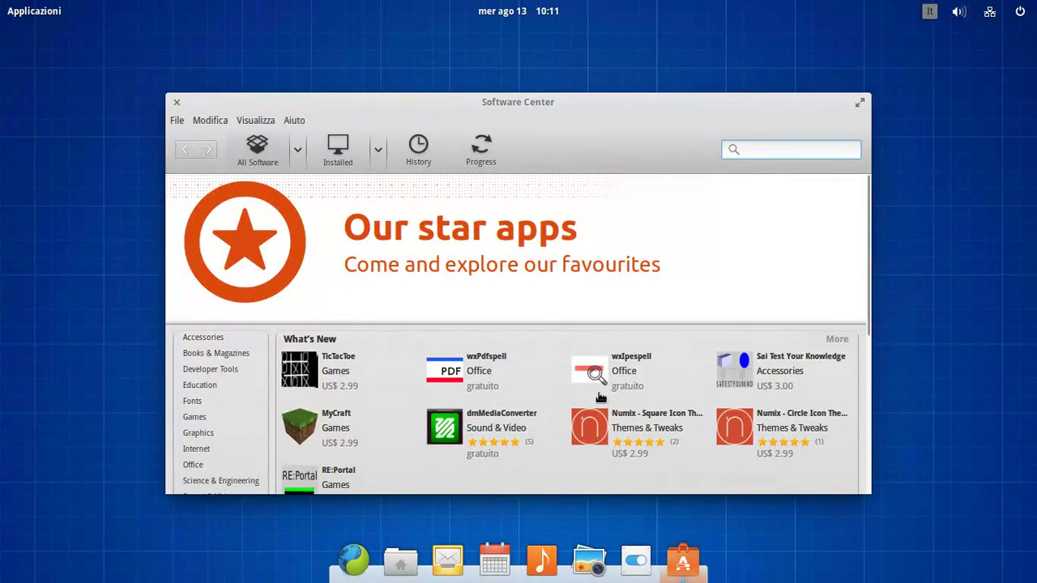
left_click(619, 435)
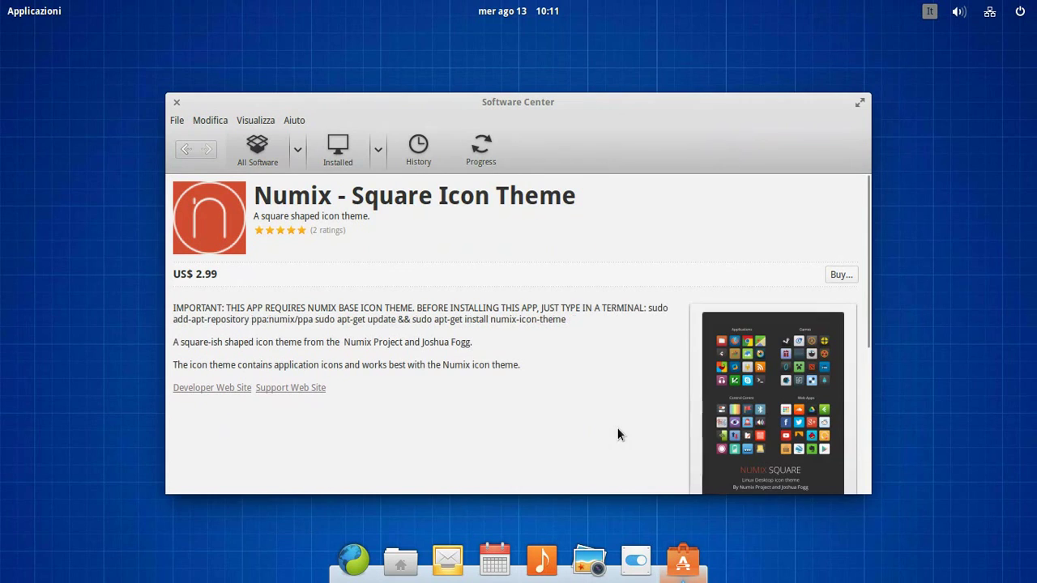
left_click(177, 102)
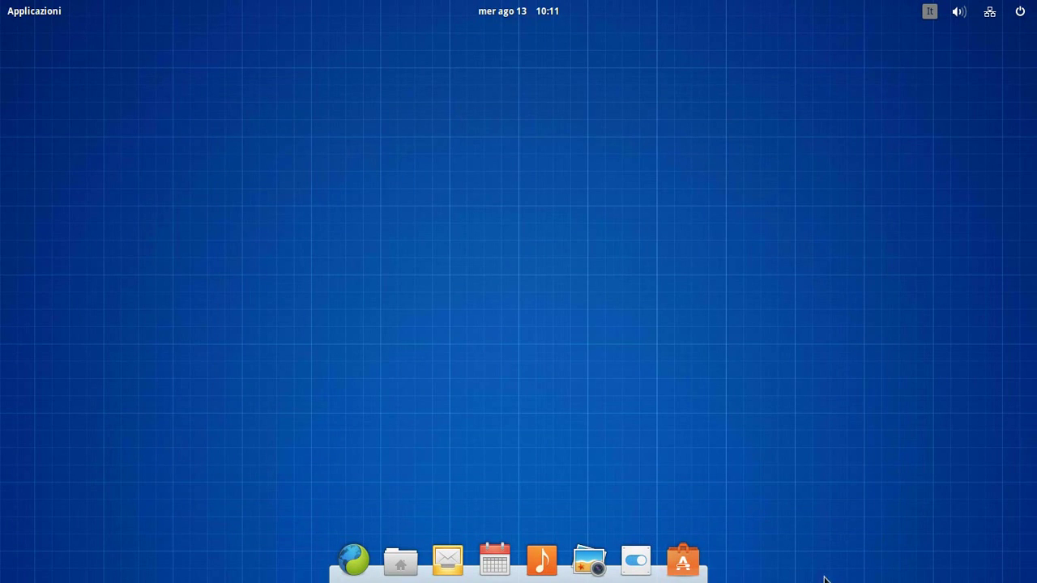